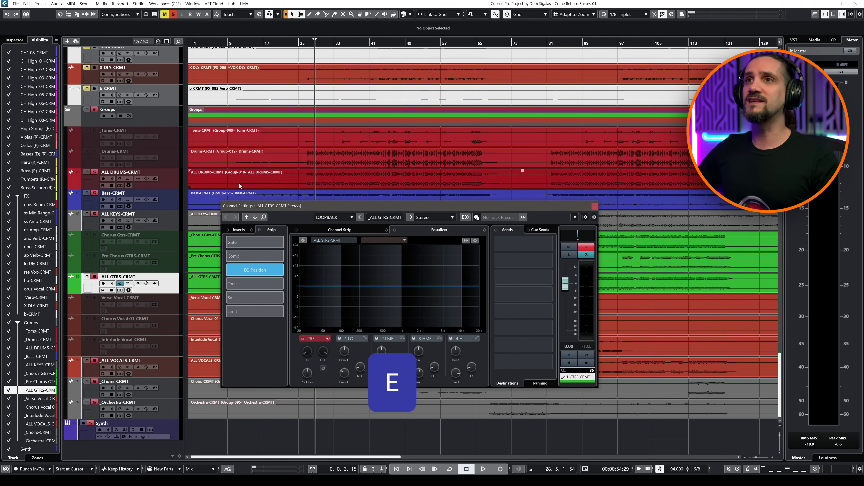
- View the inserts in the ALL GTRS-CRMT channel settings and close the channel settings window
{"action": "left_click", "coordinate": [236, 231]}
{"action": "key", "text": "e"}
{"action": "key", "text": "e"}
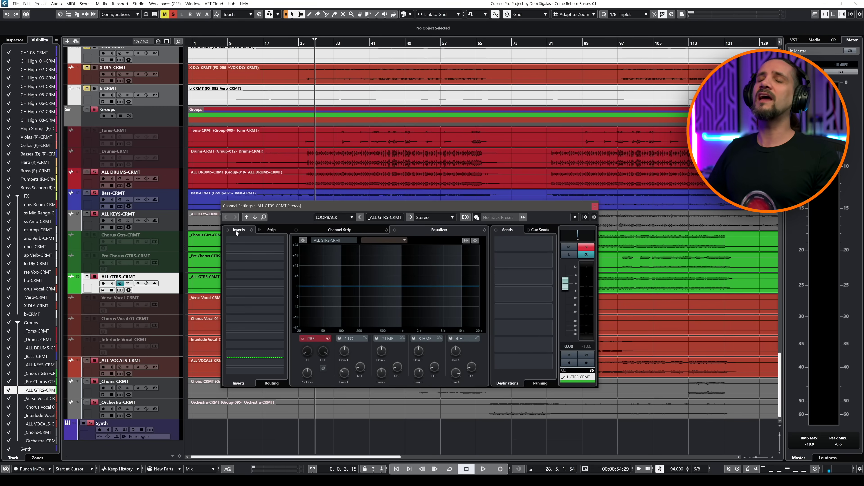
{"action": "key", "text": "e"}
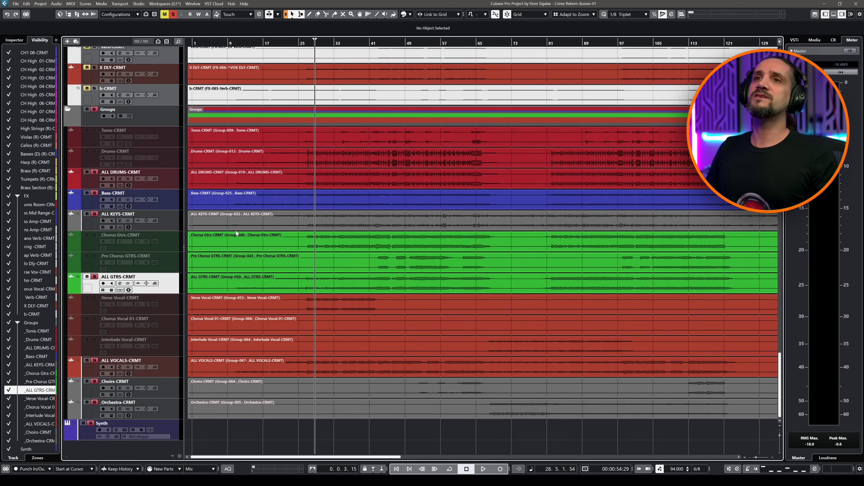
- Select the ALL KEYS-CRMT track and briefly open and close its channel settings
{"action": "key", "text": "Up"}
{"action": "key", "text": "Up"}
{"action": "key", "text": "Up"}
{"action": "key", "text": "e"}
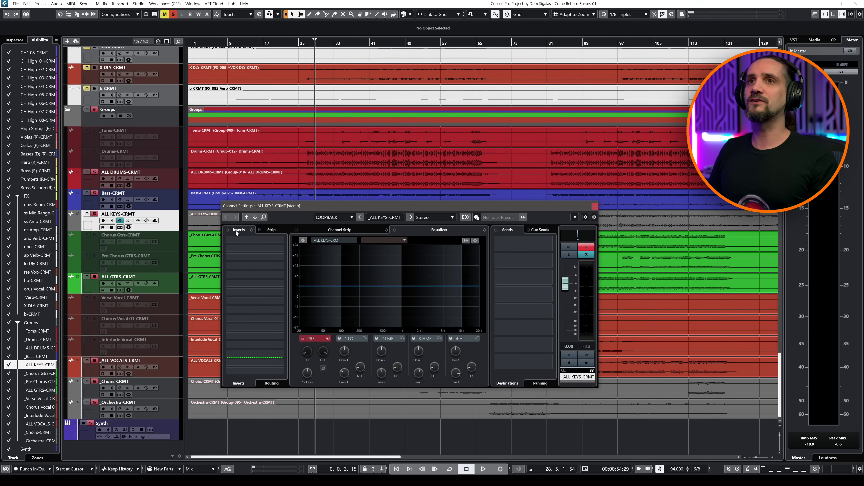
{"action": "key", "text": "e"}
- Open the channel settings of ALL DRUMS-CRMT and view its strip modules, equalizer and inserts
{"action": "key", "text": "Up"}
{"action": "key", "text": "Up"}
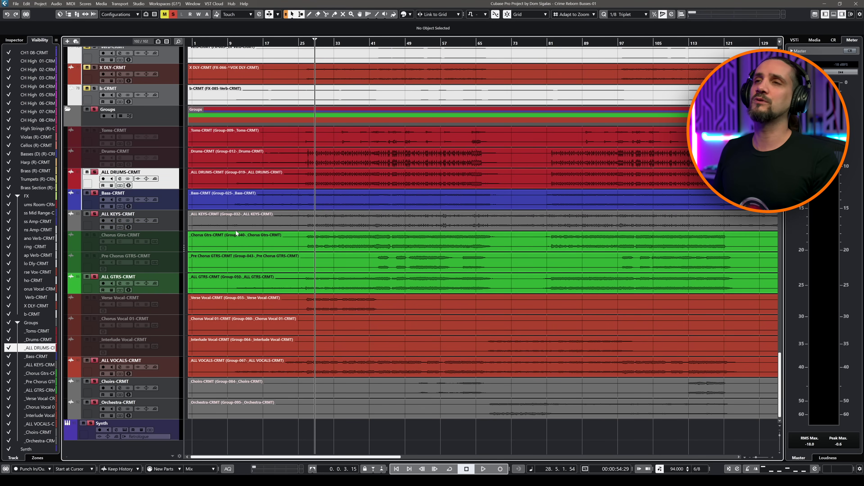
{"action": "key", "text": "e"}
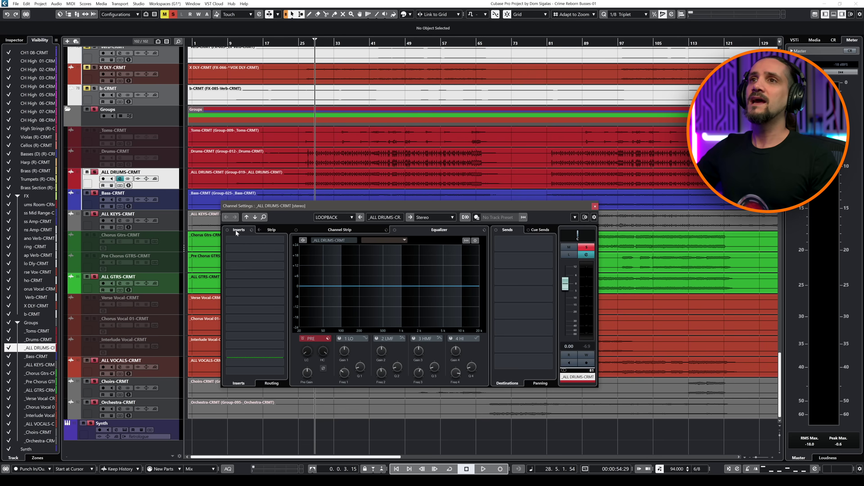
{"action": "left_click", "coordinate": [271, 230]}
{"action": "left_click", "coordinate": [333, 231]}
{"action": "left_click", "coordinate": [422, 231]}
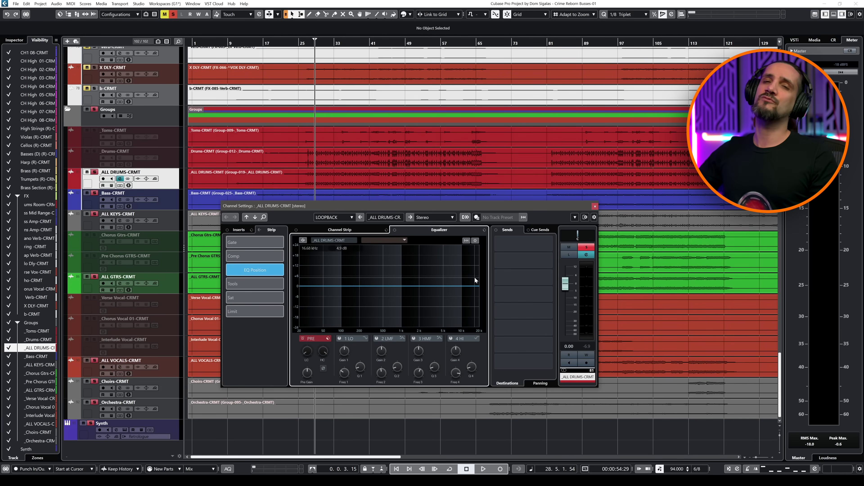
{"action": "left_click", "coordinate": [235, 231]}
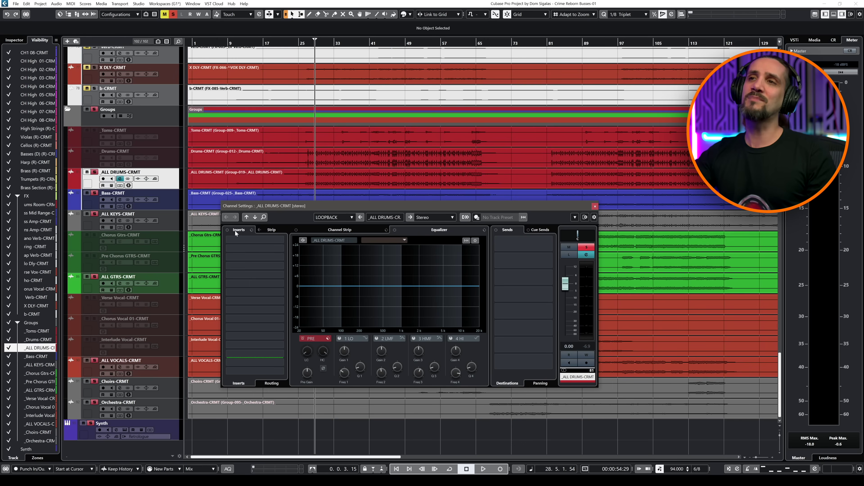
- Close and reopen the ALL DRUMS-CRMT channel settings twice
{"action": "key", "text": "e"}
{"action": "key", "text": "e"}
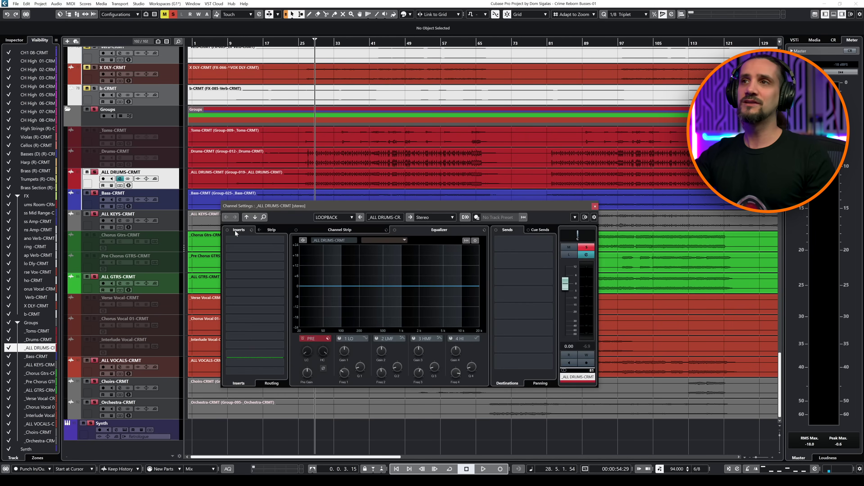
{"action": "key", "text": "e"}
{"action": "key", "text": "e"}
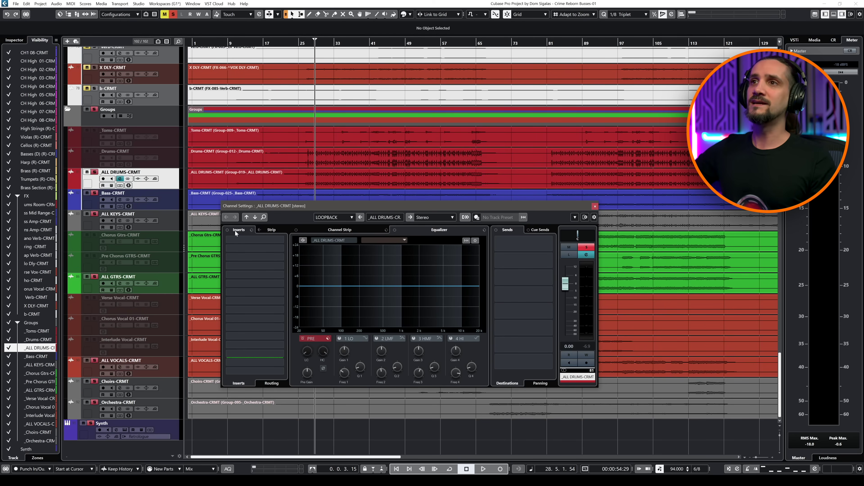
- Open the Key Commands window and look up which commands the D and E keys are assigned to
{"action": "left_click", "coordinate": [18, 40]}
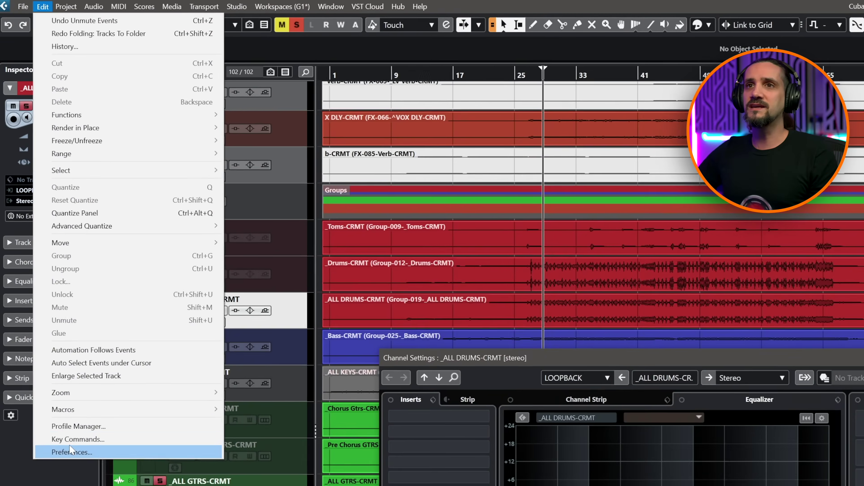
{"action": "left_click", "coordinate": [163, 443]}
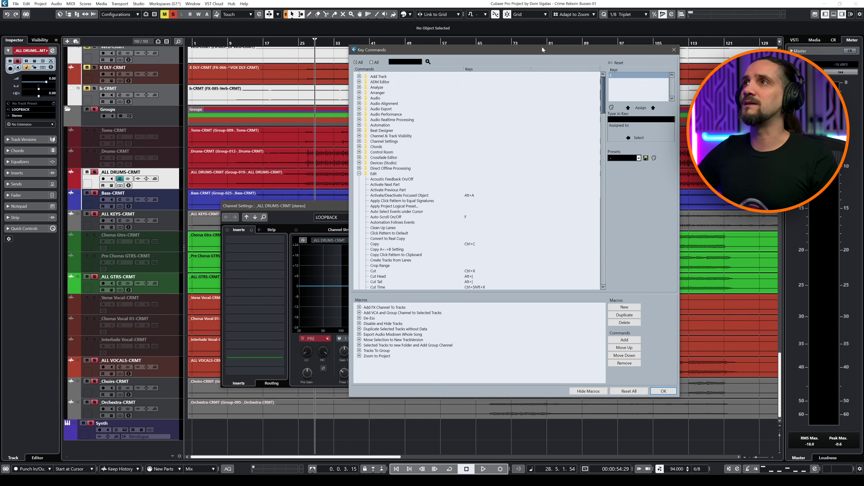
{"action": "left_click_drag", "start_coordinate": [543, 50], "coordinate": [424, 64]}
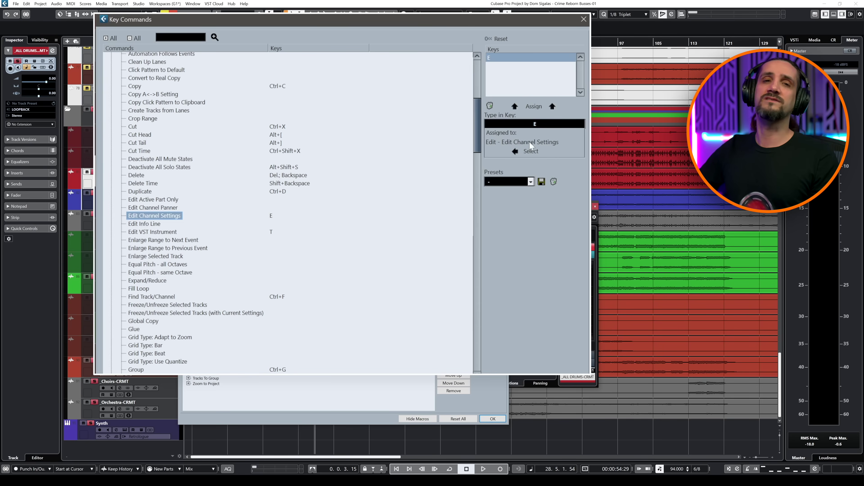
{"action": "left_click", "coordinate": [550, 126]}
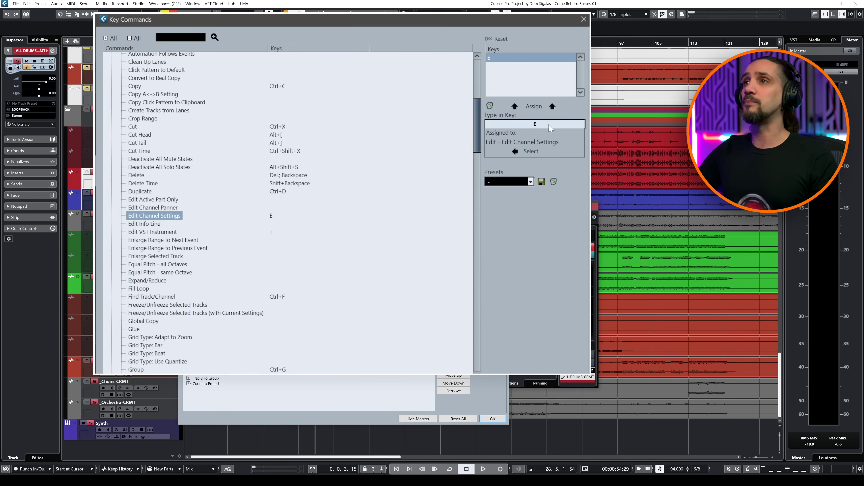
{"action": "key", "text": "d"}
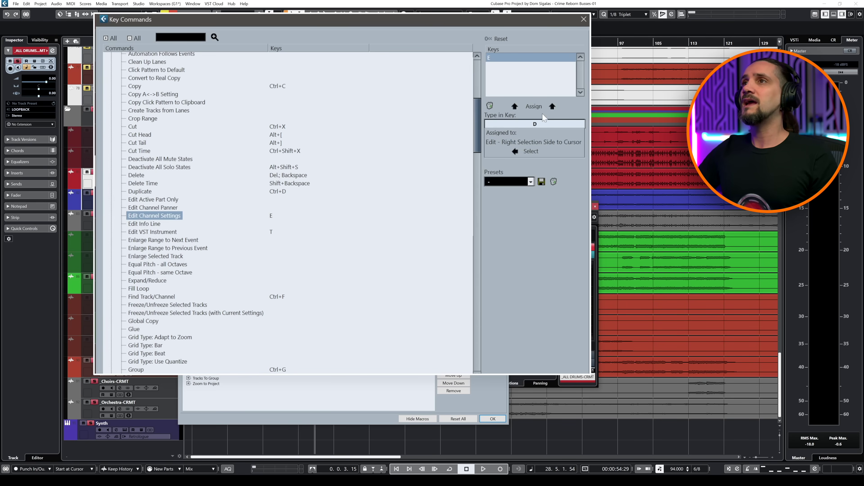
{"action": "left_click", "coordinate": [535, 124]}
{"action": "key", "text": "e"}
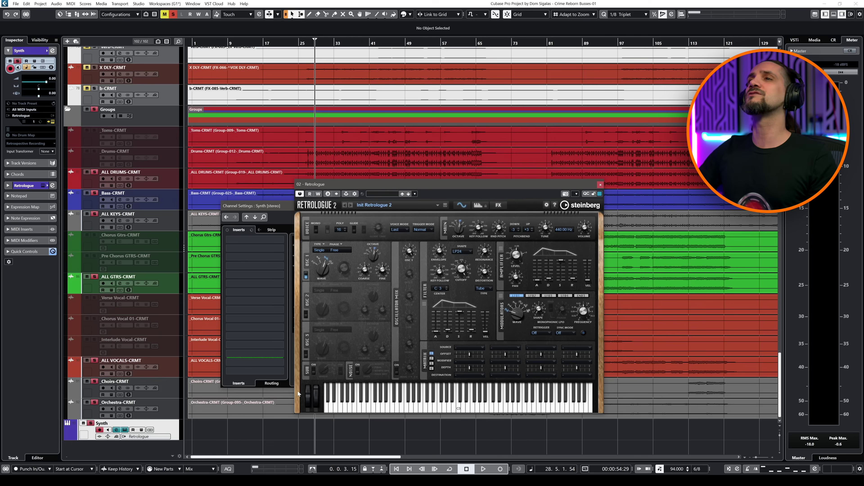
- Close the Synth track's Retrologue editor and locate the command assigned to T in the Key Commands window
{"action": "left_click_drag", "start_coordinate": [454, 189], "coordinate": [373, 139]}
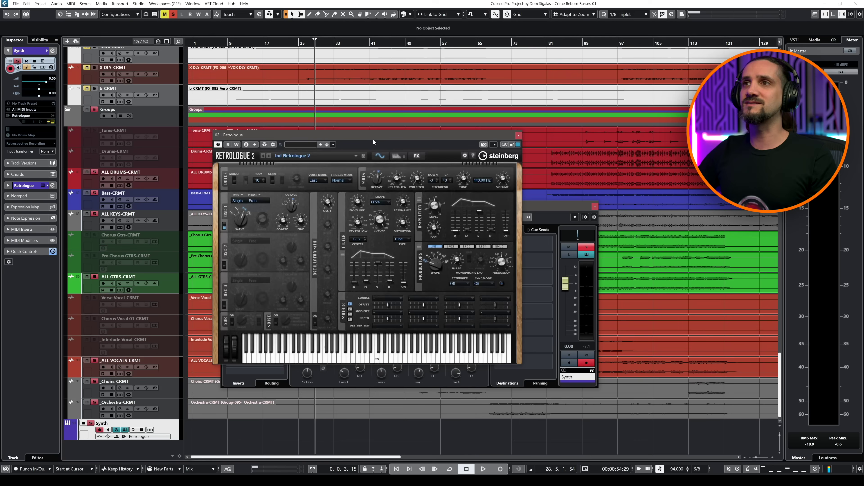
{"action": "key", "text": "t"}
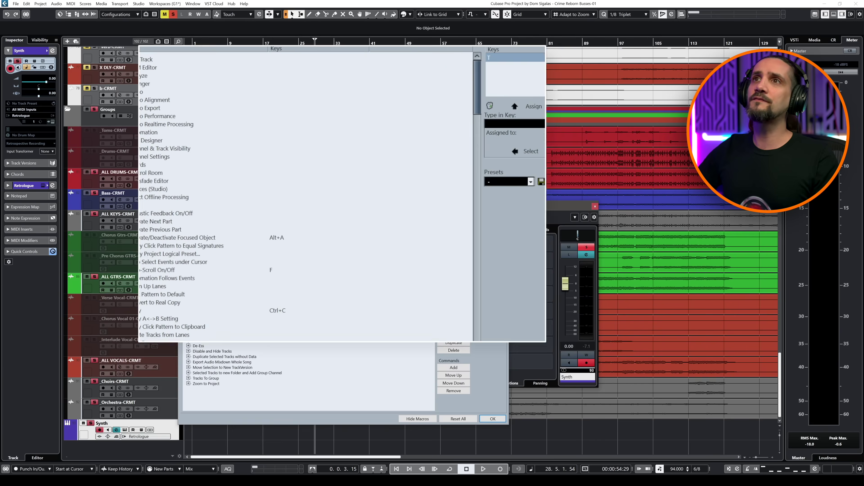
{"action": "left_click", "coordinate": [524, 125]}
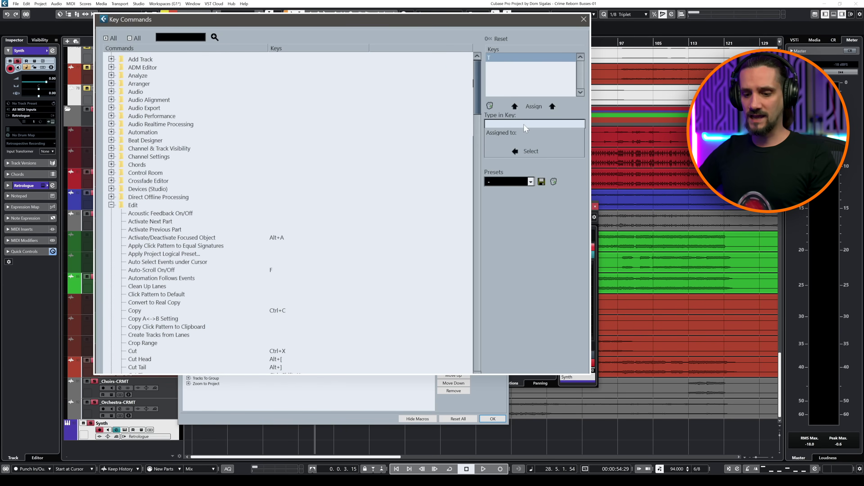
{"action": "key", "text": "t"}
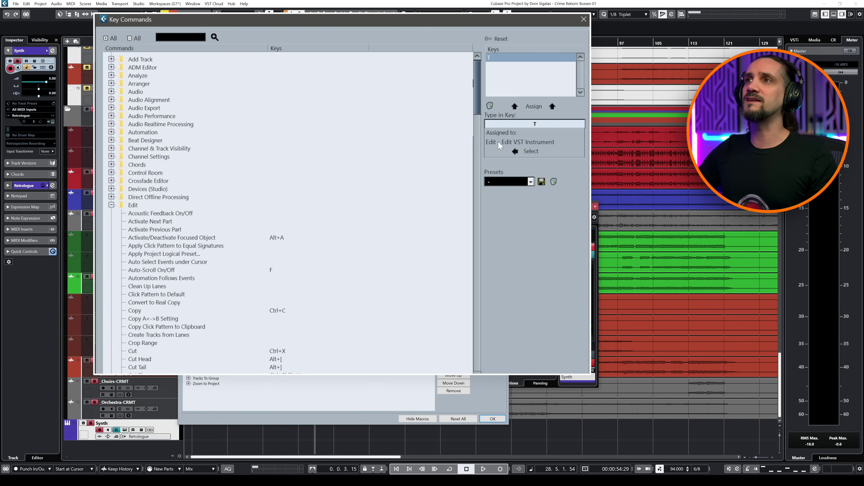
{"action": "left_click", "coordinate": [524, 152]}
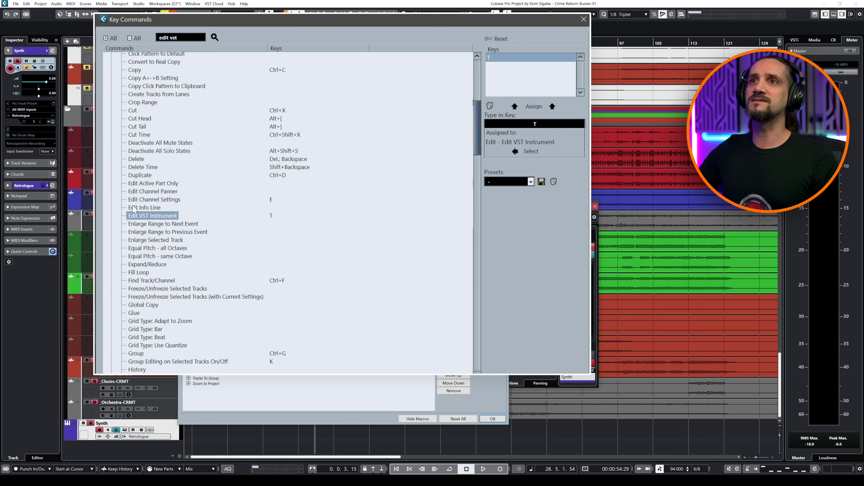
- Search the key commands for "edit channel setting" and check what the H and J keys are assigned to
{"action": "left_click_drag", "start_coordinate": [176, 36], "coordinate": [155, 40]}
{"action": "type", "text": "edit channel setting"}
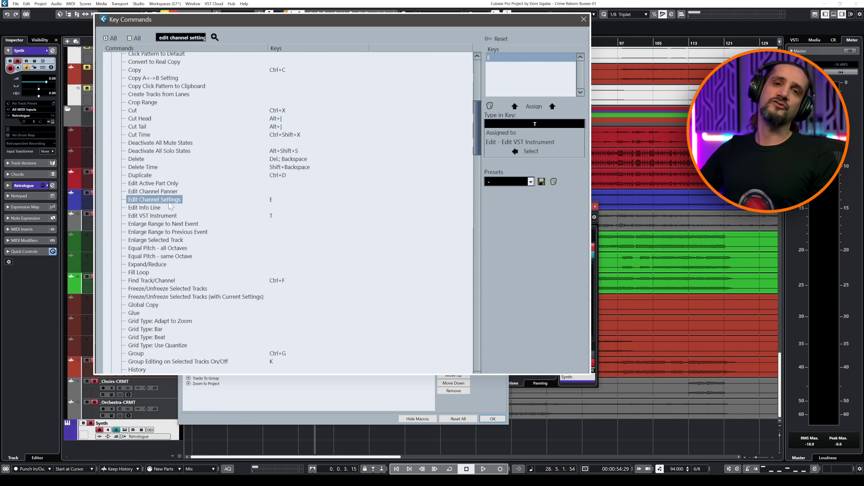
{"action": "left_click", "coordinate": [535, 124]}
{"action": "key", "text": "h"}
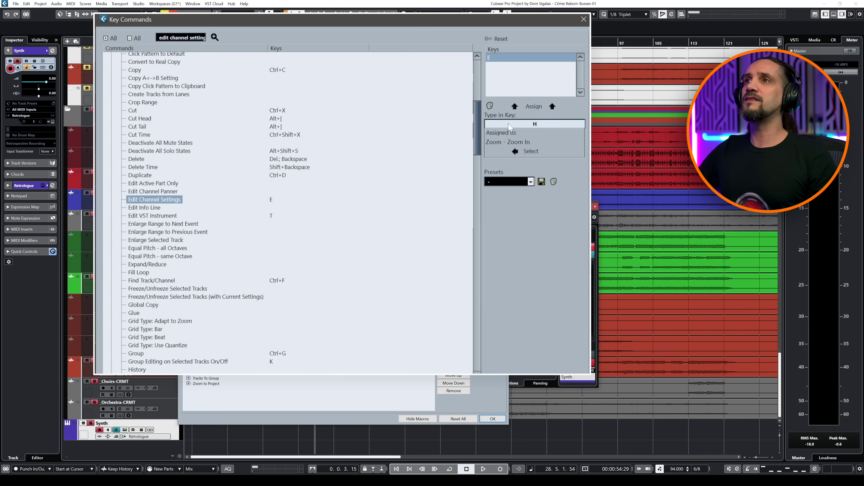
{"action": "key", "text": "j"}
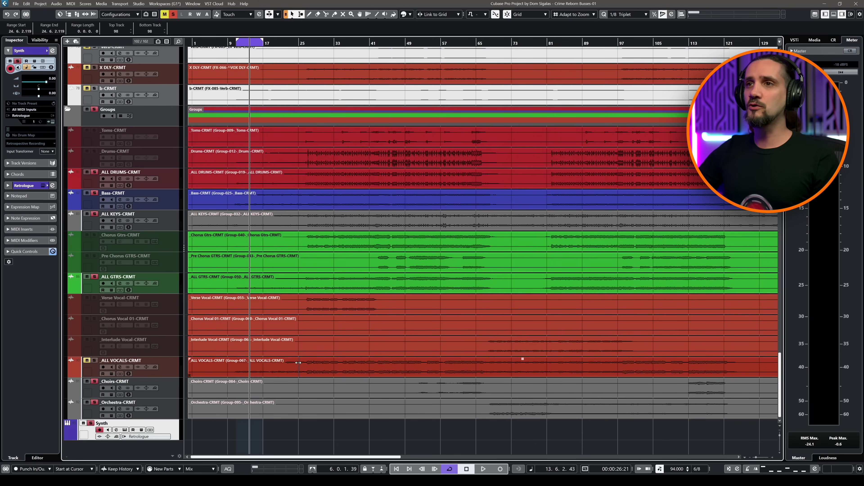
- Loop a range of about four bars on ALL VOCALS-CRMT from bar 25, and another on Verse Vocal-CRMT from about bar 35
{"action": "left_click_drag", "start_coordinate": [298, 362], "coordinate": [317, 364]}
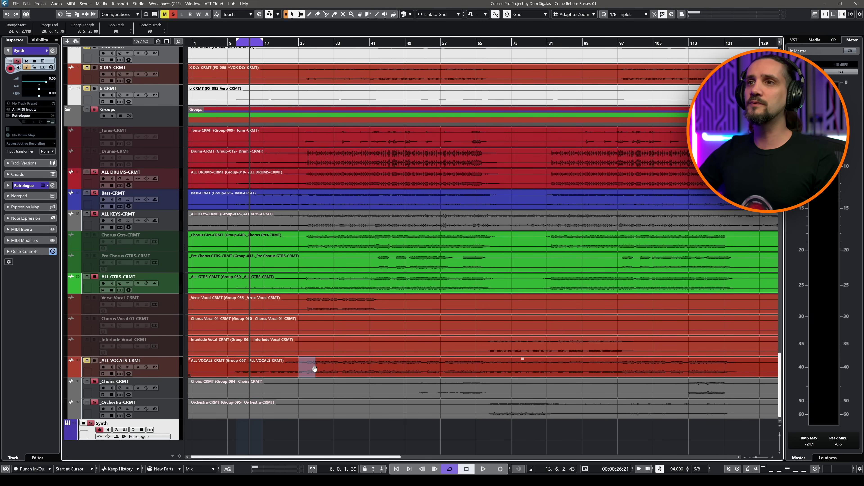
{"action": "key", "text": "shift+g"}
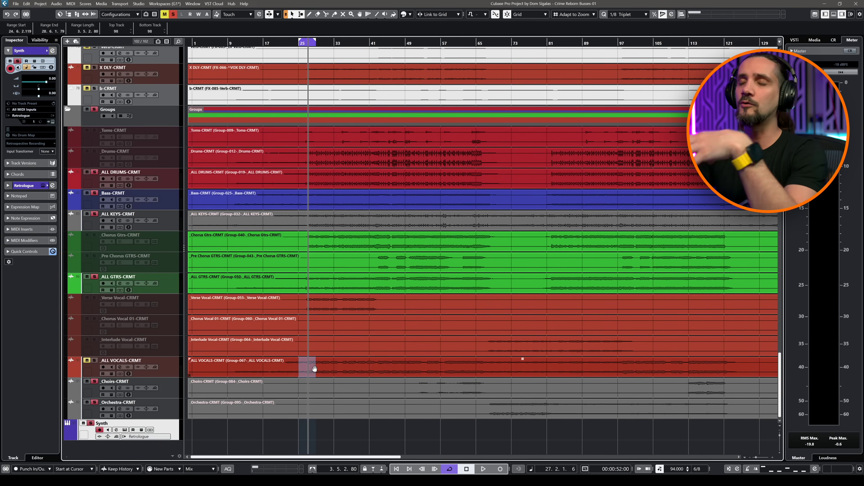
{"action": "left_click_drag", "start_coordinate": [342, 302], "coordinate": [360, 303]}
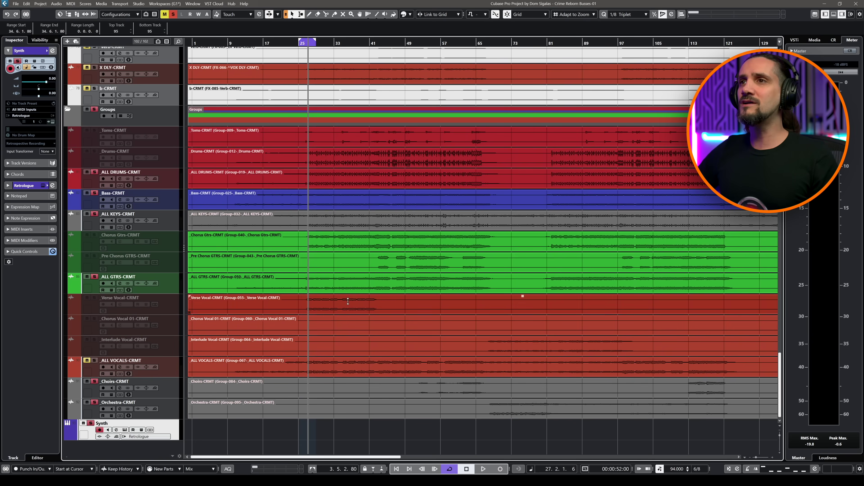
{"action": "key", "text": "shift+g"}
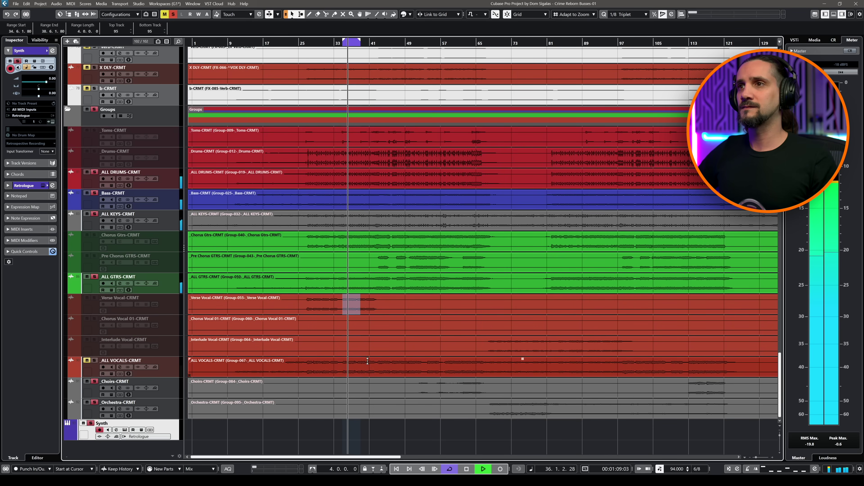
- Loop a range on ALL VOCALS-CRMT near bar 41, and one on Interlude Vocal-CRMT over about bars 84 to 87, and stop playback
{"action": "left_click_drag", "start_coordinate": [370, 364], "coordinate": [396, 364]}
{"action": "key", "text": "shift+g"}
{"action": "left_click_drag", "start_coordinate": [490, 347], "coordinate": [577, 346]}
{"action": "key", "text": "shift+g"}
{"action": "key", "text": "shift+g"}
{"action": "key", "text": "space"}
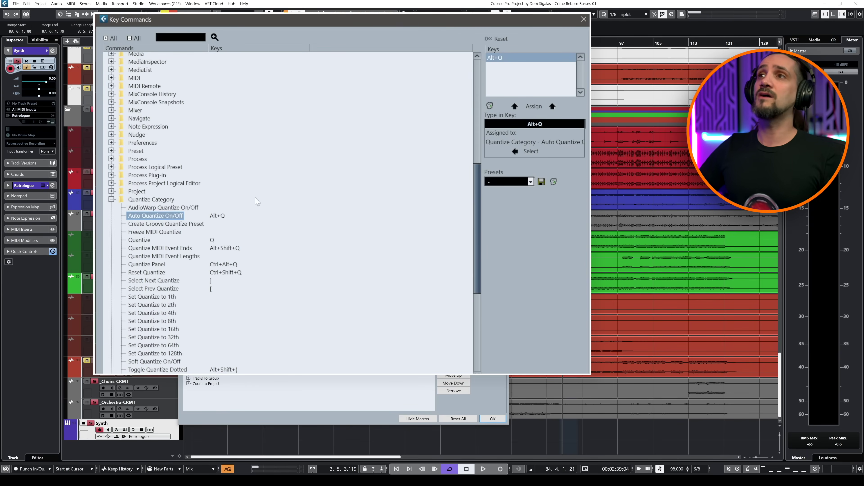
- Close the Key Commands window and switch Auto Quantize off and back on several times, leaving it on
{"action": "left_click", "coordinate": [584, 20]}
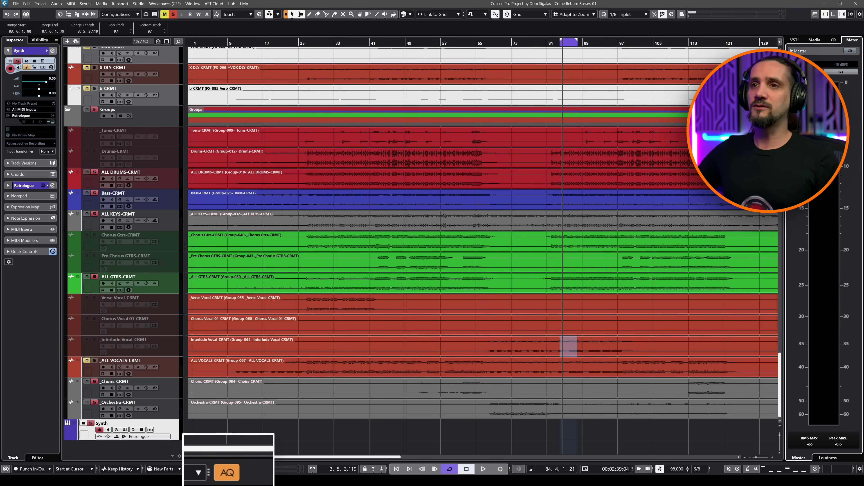
{"action": "left_click", "coordinate": [235, 477]}
{"action": "left_click", "coordinate": [235, 478]}
{"action": "left_click", "coordinate": [235, 477]}
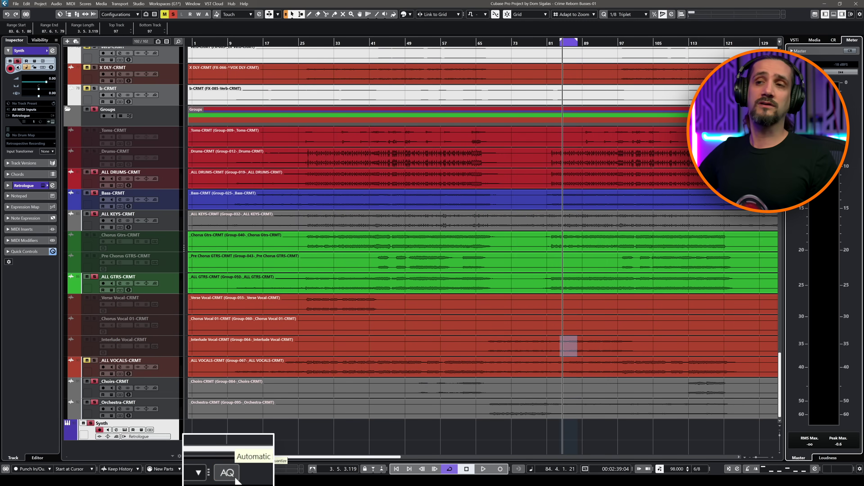
{"action": "left_click", "coordinate": [235, 477]}
{"action": "left_click", "coordinate": [234, 478]}
{"action": "left_click", "coordinate": [234, 478]}
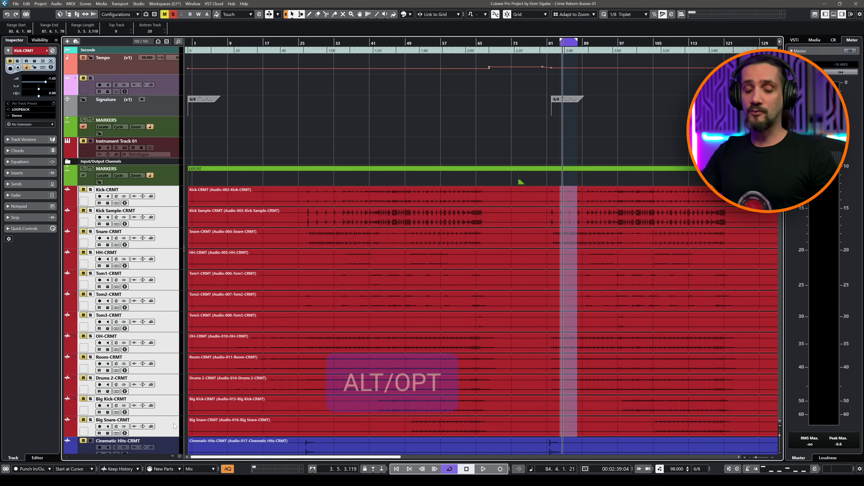
- Add a stereo group channel named DRUMS, outside folders, for the selected drum tracks, and check the Kick-CRMT track's output routing
{"action": "key", "text": "alt+shift+g"}
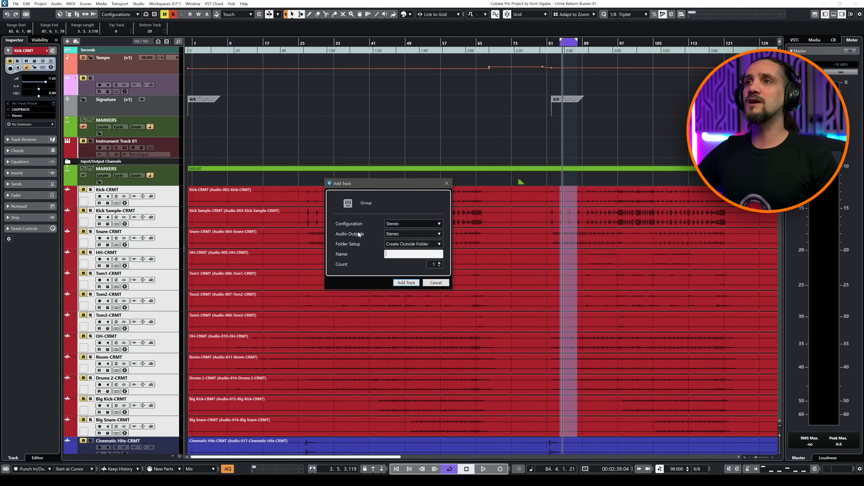
{"action": "type", "text": "DRUMS"}
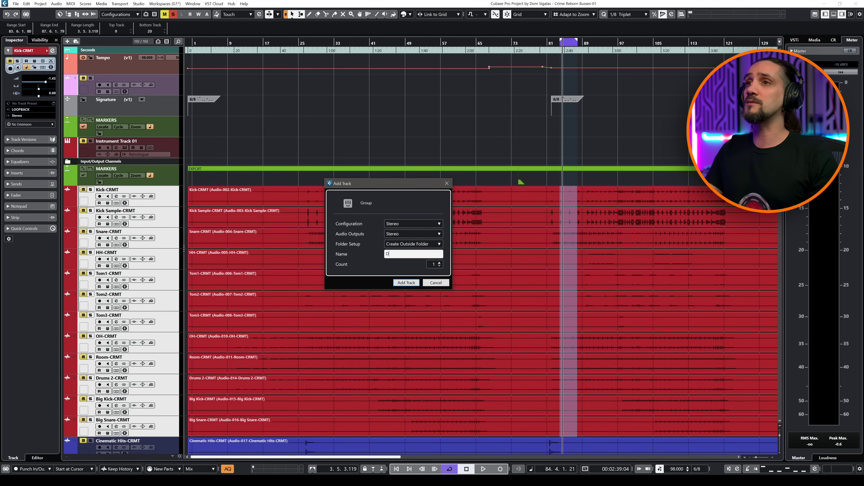
{"action": "left_click", "coordinate": [406, 283]}
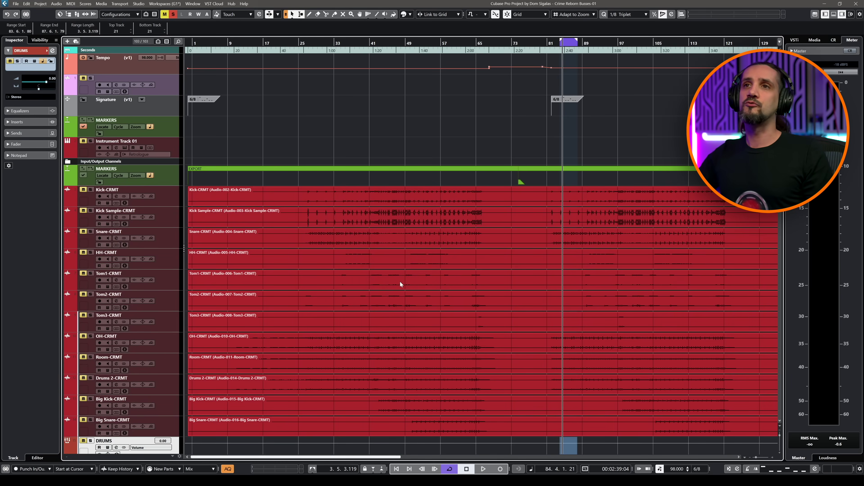
{"action": "left_click", "coordinate": [169, 200]}
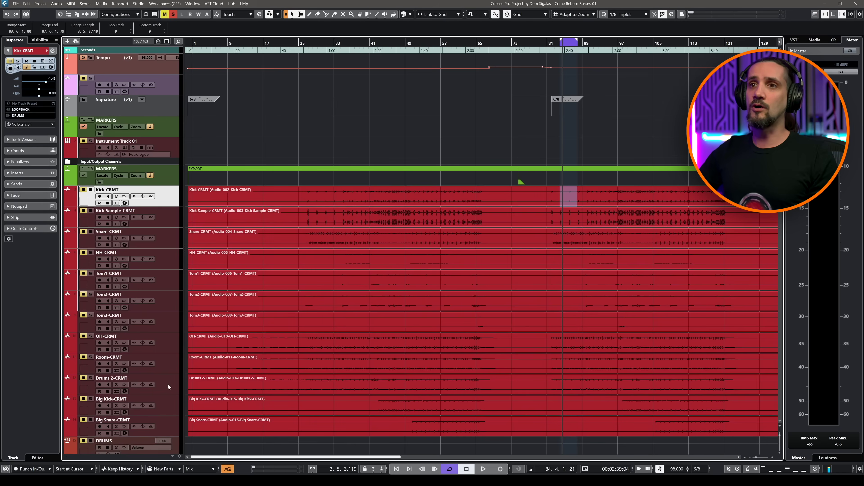
- Select the tracks Kick-CRMT through Big Snare-CRMT and set up a stereo PATCH A effect channel named REVERB for them, outside folders
{"action": "left_click", "coordinate": [167, 428], "text": "shift"}
{"action": "key", "text": "alt+shift+f"}
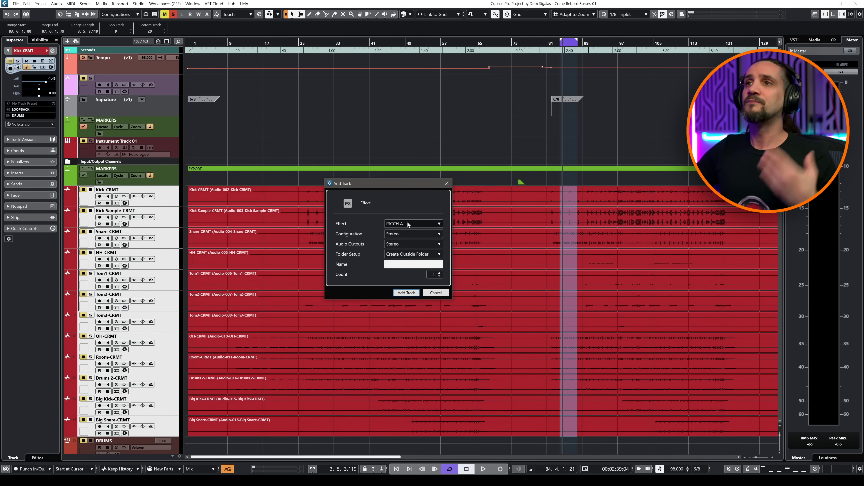
{"action": "type", "text": "REVERB"}
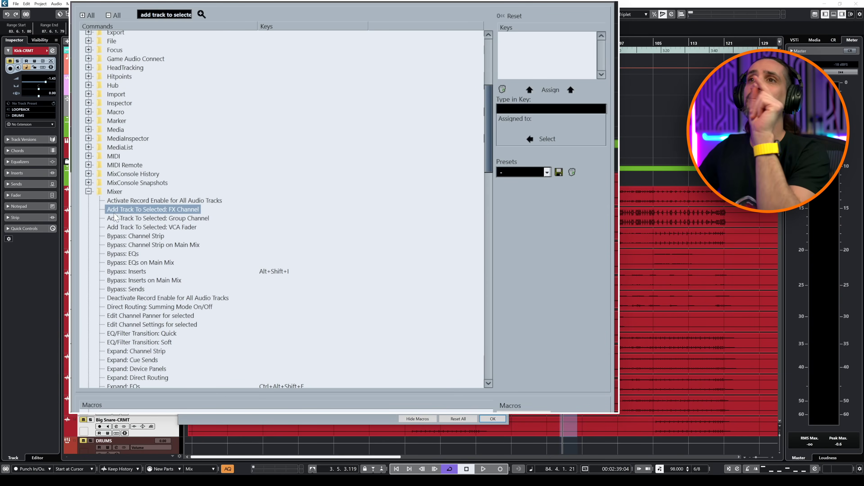
- Examine the Add Track To Selected commands for Group Channel and FX Channel in the Mixer category of the key commands
{"action": "left_click", "coordinate": [185, 220]}
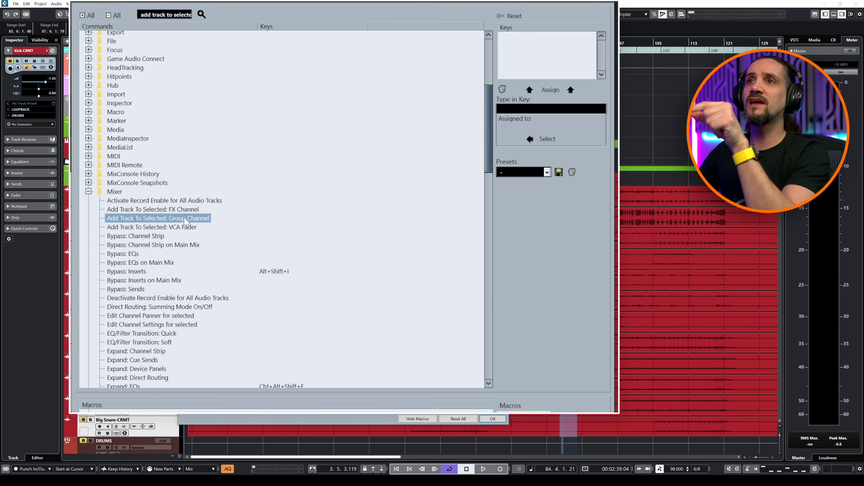
{"action": "left_click", "coordinate": [188, 211]}
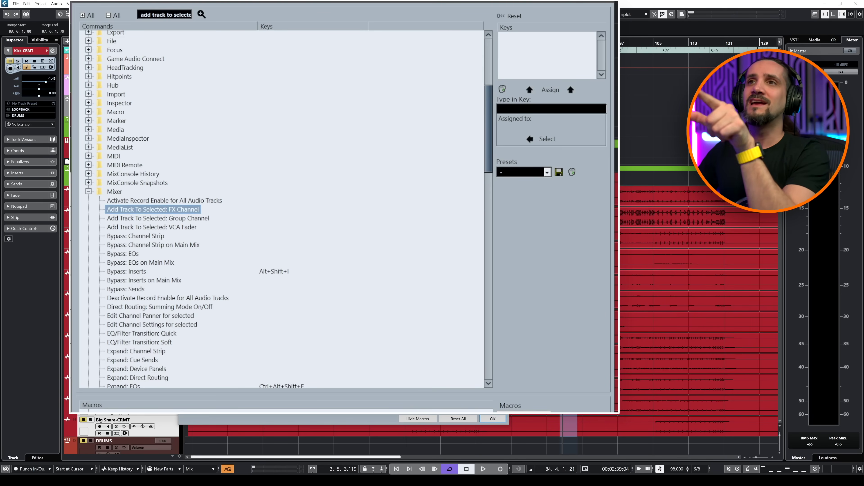
{"action": "left_click", "coordinate": [111, 192]}
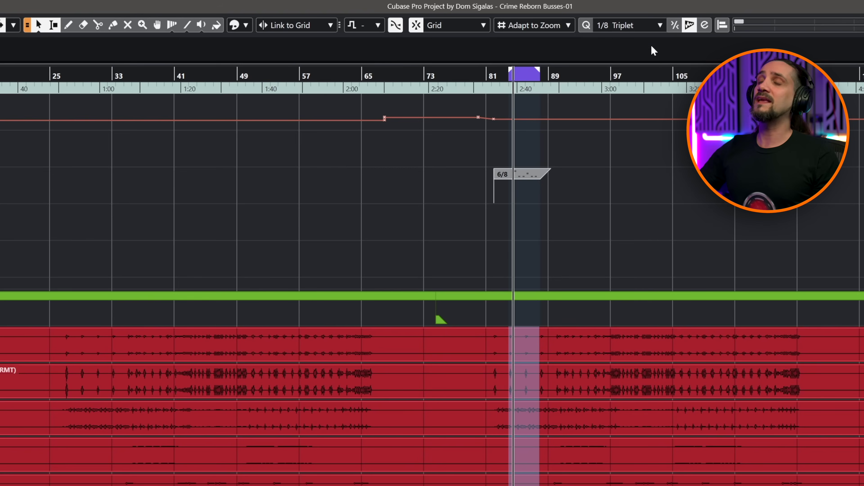
- Cycle the quantize preset up and down through the available note values, ending on 1/16
{"action": "key", "text": "alt+Up"}
{"action": "key", "text": "alt+Up"}
{"action": "key", "text": "alt+Up"}
{"action": "key", "text": "alt+Up"}
{"action": "key", "text": "alt+Up"}
{"action": "key", "text": "alt+Up"}
{"action": "key", "text": "alt+Up"}
{"action": "key", "text": "alt+Up"}
{"action": "key", "text": "alt+Up"}
{"action": "key", "text": "alt+Up"}
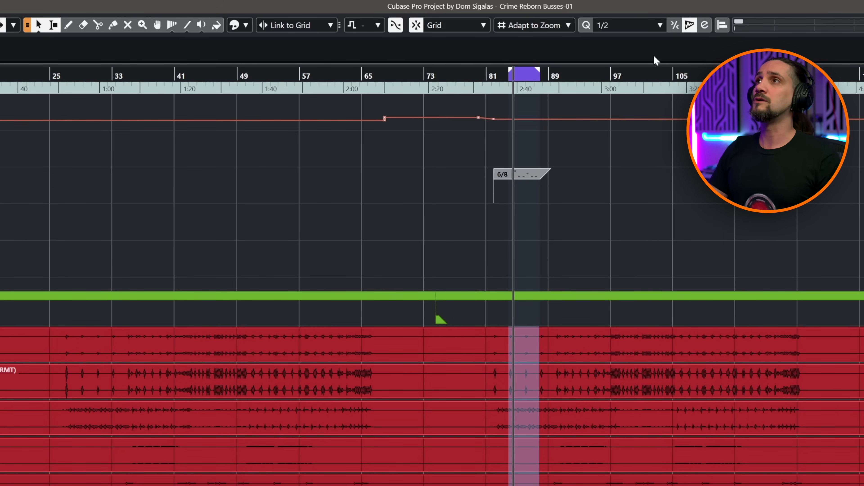
{"action": "key", "text": "alt+Down"}
{"action": "key", "text": "alt+Down"}
{"action": "key", "text": "alt+Down"}
{"action": "key", "text": "alt+Down"}
{"action": "key", "text": "alt+Down"}
{"action": "key", "text": "alt+Down"}
{"action": "key", "text": "alt+Down"}
{"action": "key", "text": "alt+Down"}
{"action": "key", "text": "alt+Down"}
{"action": "key", "text": "alt+Down"}
{"action": "key", "text": "alt+Up"}
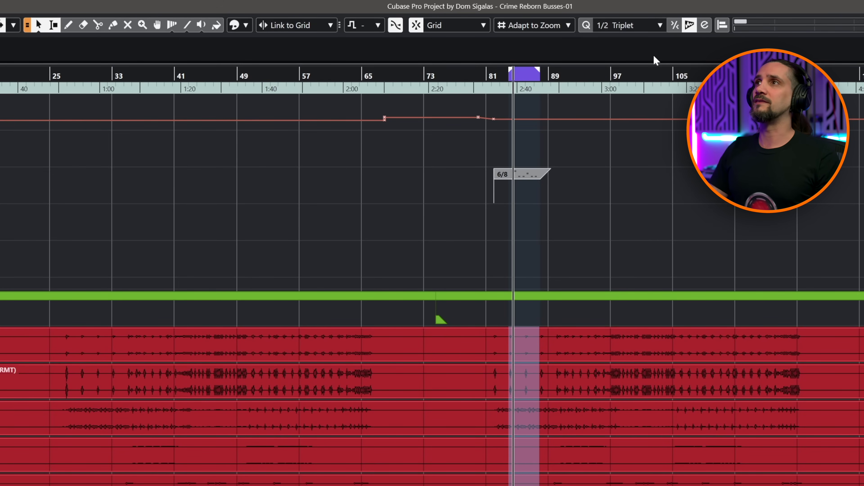
{"action": "key", "text": "alt+Up"}
{"action": "key", "text": "alt+Up"}
{"action": "key", "text": "alt+Up"}
{"action": "key", "text": "alt+Up"}
{"action": "key", "text": "alt+Up"}
{"action": "key", "text": "alt+Up"}
{"action": "key", "text": "alt+Up"}
{"action": "key", "text": "alt+Down"}
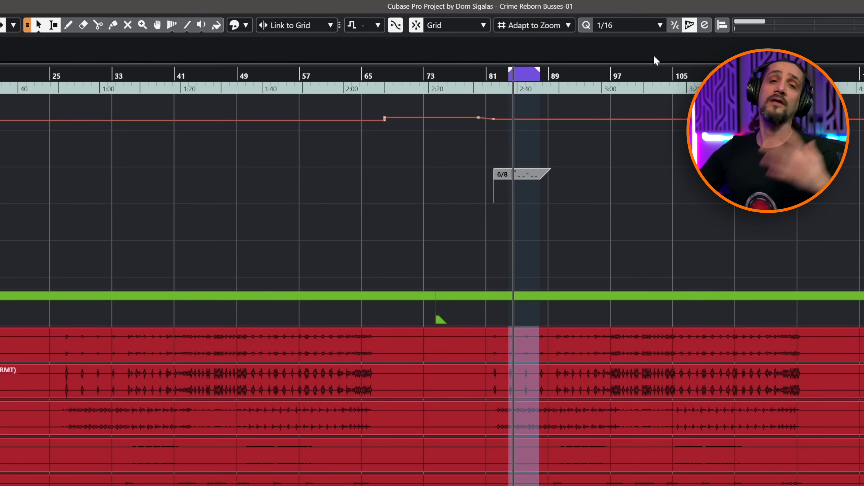
- Step through the previous and next quantize presets again, ending on 1/32
{"action": "key", "text": "bracketleft"}
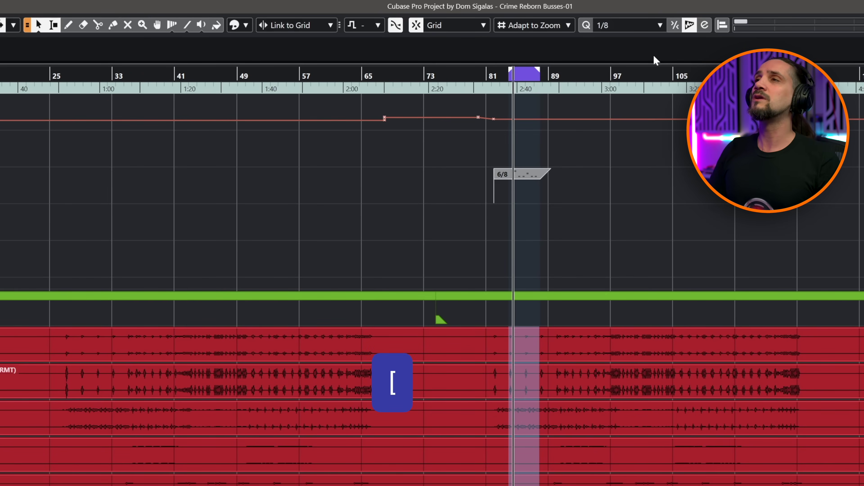
{"action": "key", "text": "bracketright"}
{"action": "key", "text": "alt+Down"}
{"action": "key", "text": "alt+Down"}
{"action": "key", "text": "alt+Down"}
{"action": "key", "text": "alt+Down"}
{"action": "key", "text": "alt+Down"}
{"action": "key", "text": "alt+Down"}
{"action": "key", "text": "bracketleft"}
{"action": "key", "text": "bracketleft"}
{"action": "key", "text": "bracketleft"}
{"action": "key", "text": "bracketleft"}
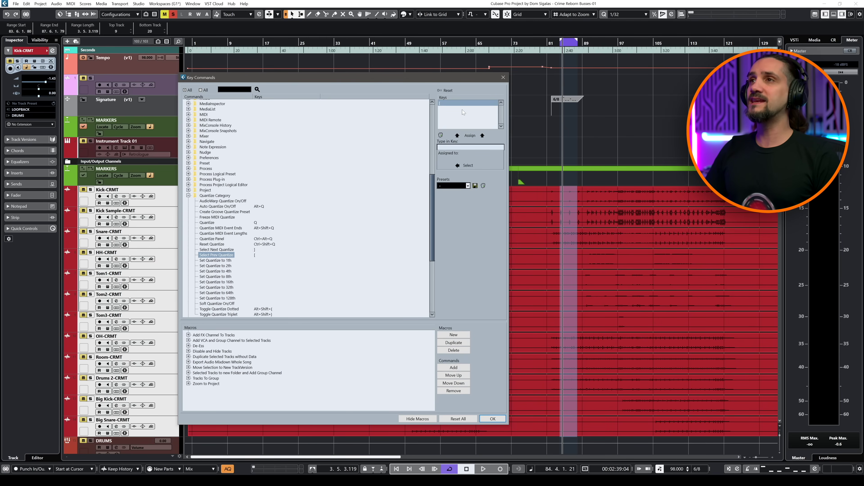
- Check the keys assigned to Select Prev Quantize and Select Next Quantize, and close the Key Commands window
{"action": "left_click", "coordinate": [477, 148]}
{"action": "key", "text": "bracketleft"}
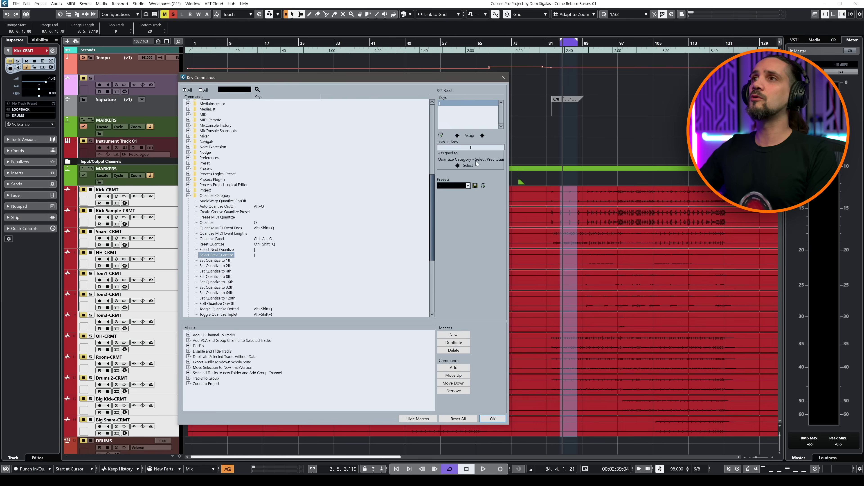
{"action": "left_click", "coordinate": [224, 250]}
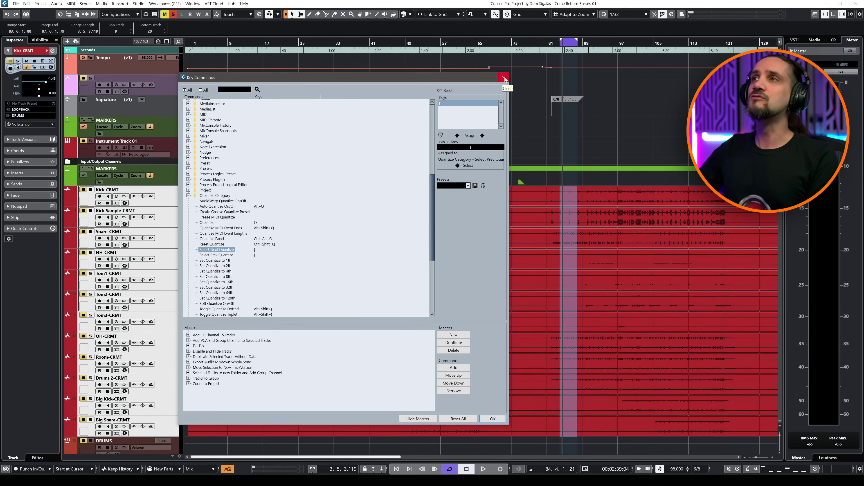
{"action": "left_click", "coordinate": [505, 78]}
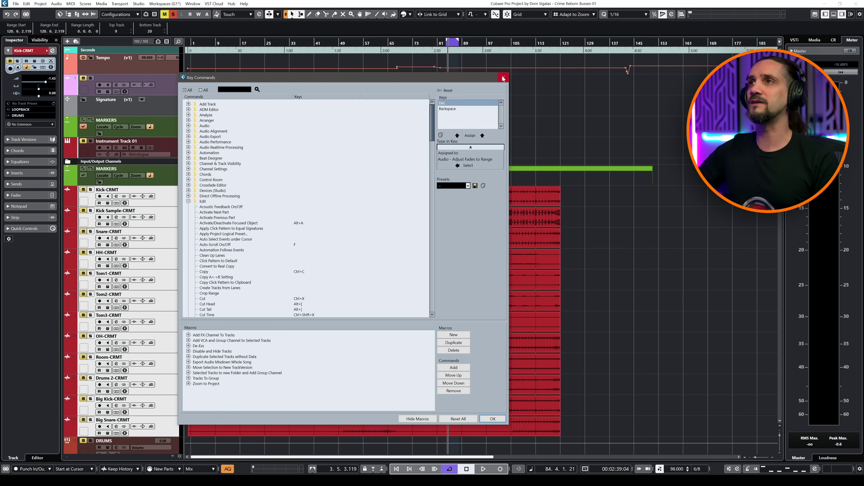
{"action": "left_click", "coordinate": [502, 78]}
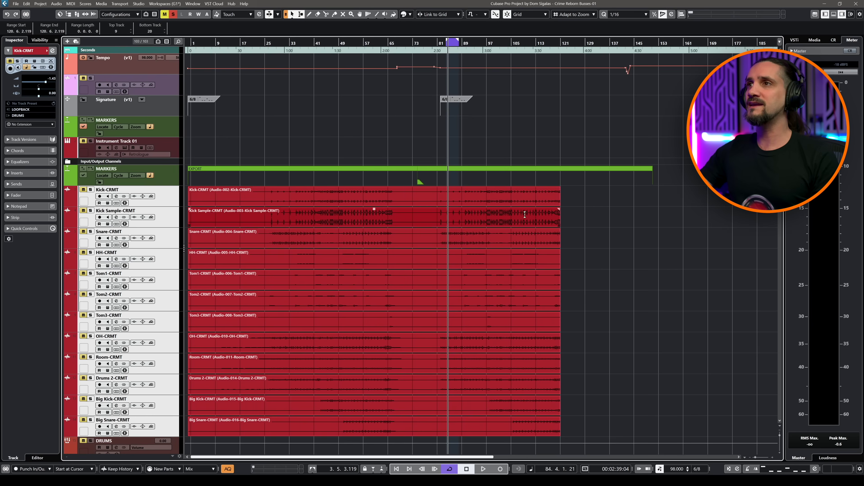
- Fade out the end of the Kick Sample-CRMT event from about bar 105 by adjusting its fades to a selected range
{"action": "left_click_drag", "start_coordinate": [559, 209], "coordinate": [506, 211]}
{"action": "key", "text": "ctrl+z"}
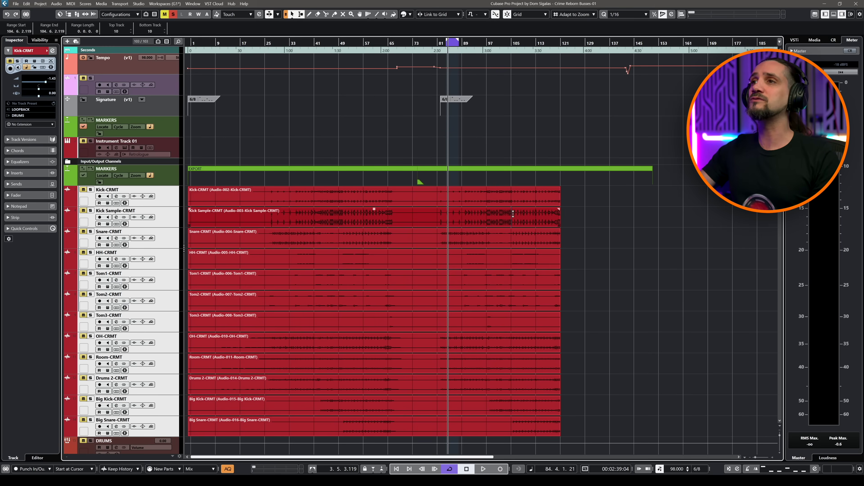
{"action": "left_click_drag", "start_coordinate": [512, 214], "coordinate": [577, 223]}
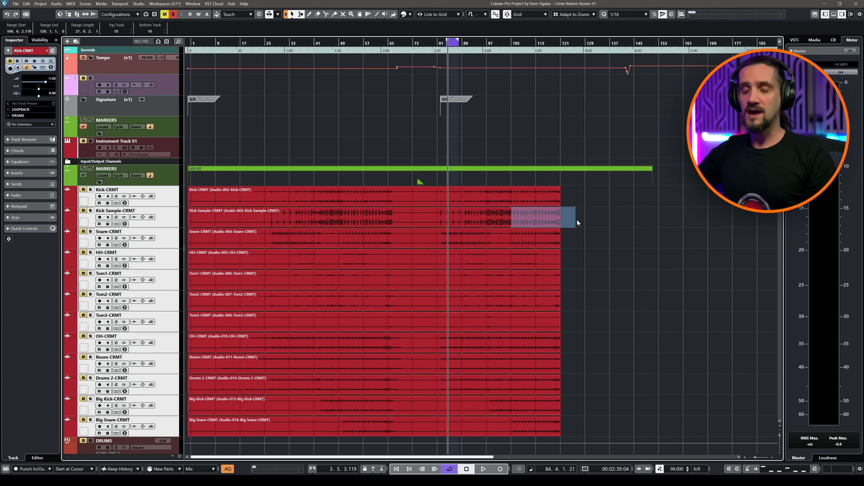
{"action": "key", "text": "a"}
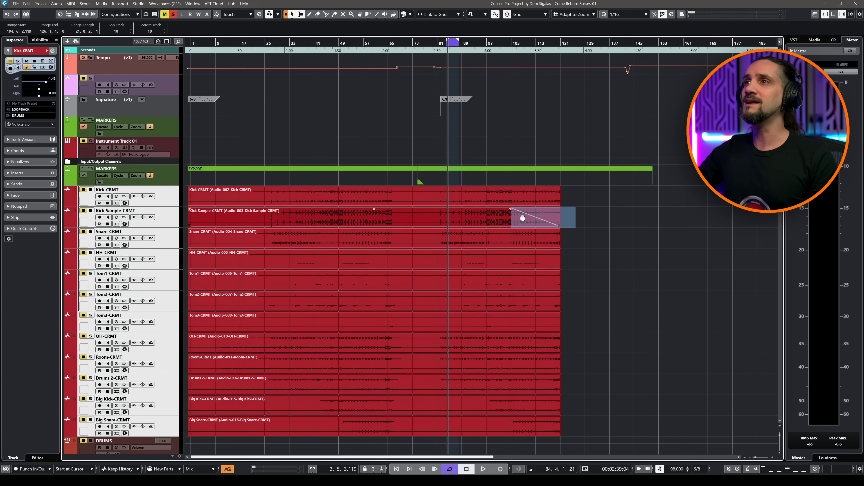
- Adjust the fades to selected ranges on all events from Kick-CRMT to Big Snare-CRMT, fading out from about bar 105 and fading in their starts
{"action": "left_click_drag", "start_coordinate": [512, 196], "coordinate": [614, 424]}
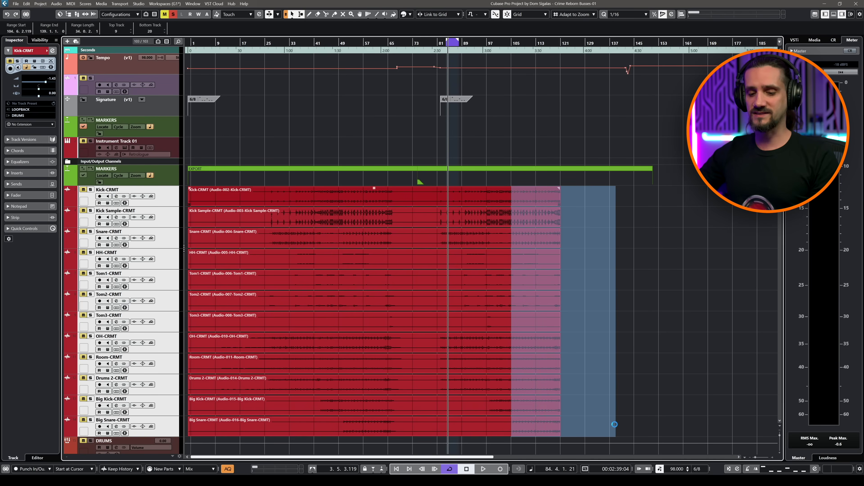
{"action": "key", "text": "a"}
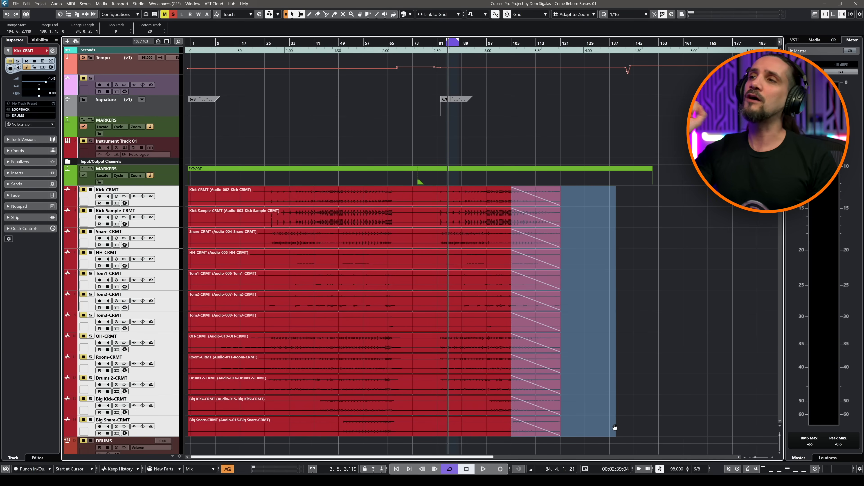
{"action": "left_click_drag", "start_coordinate": [250, 195], "coordinate": [167, 424]}
{"action": "key", "text": "a"}
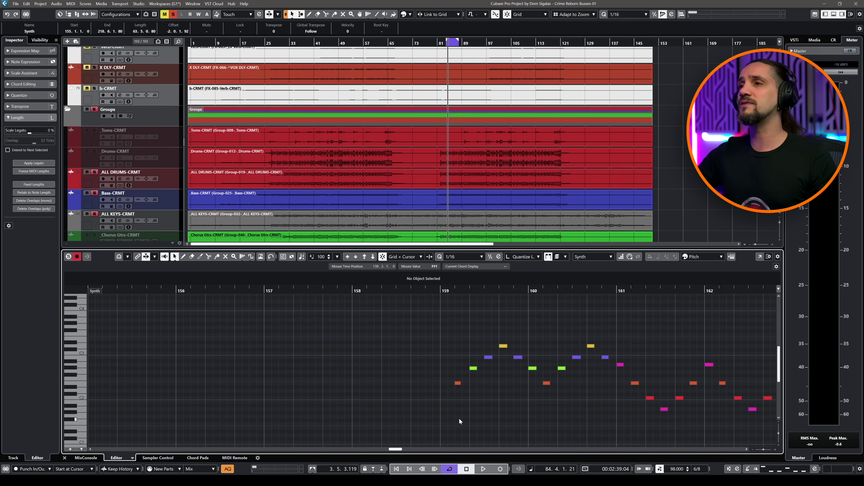
- Close the Key Editor, reopen the Synth part in it and zoom out horizontally around its notes
{"action": "left_click_drag", "start_coordinate": [436, 316], "coordinate": [642, 369]}
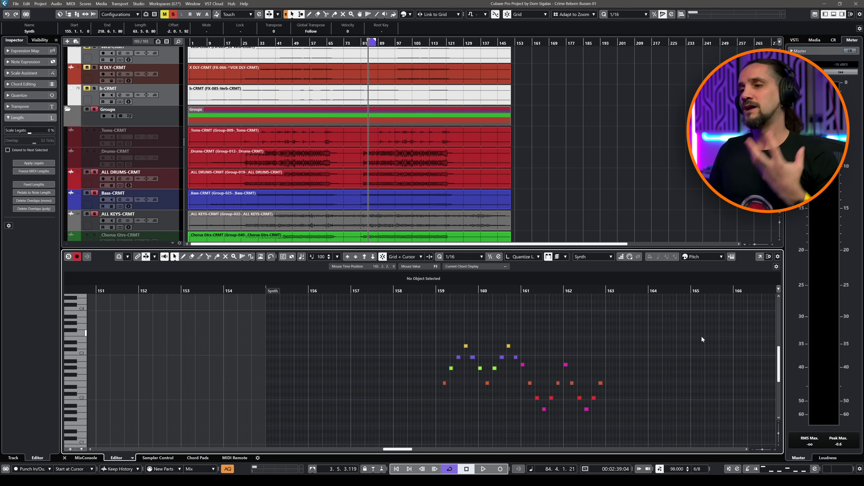
{"action": "key", "text": "ctrl+alt+e"}
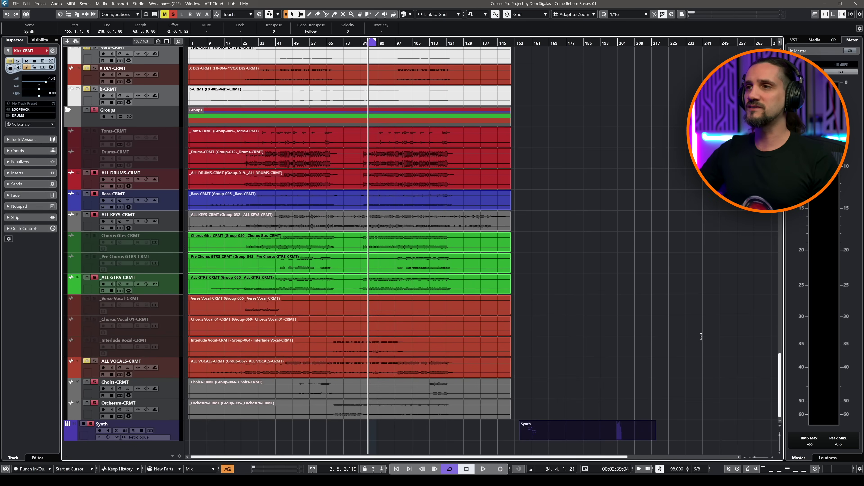
{"action": "double_click", "coordinate": [621, 433]}
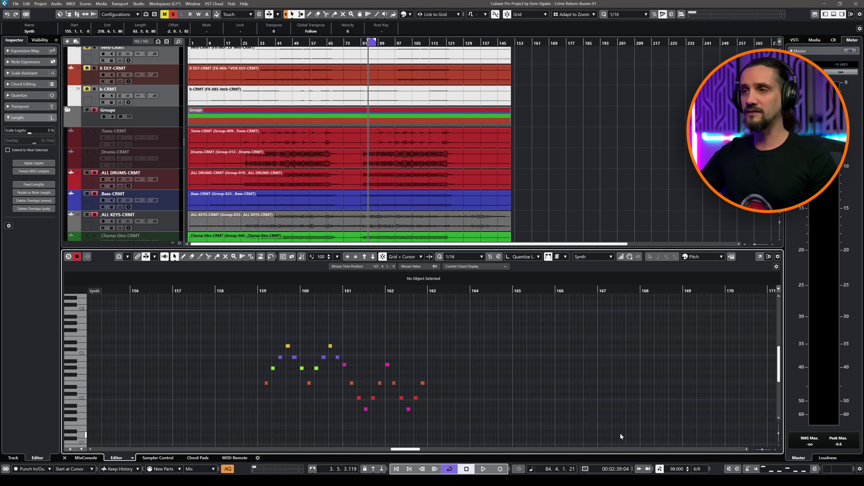
{"action": "key", "text": "g"}
{"action": "left_click_drag", "start_coordinate": [426, 449], "coordinate": [443, 455]}
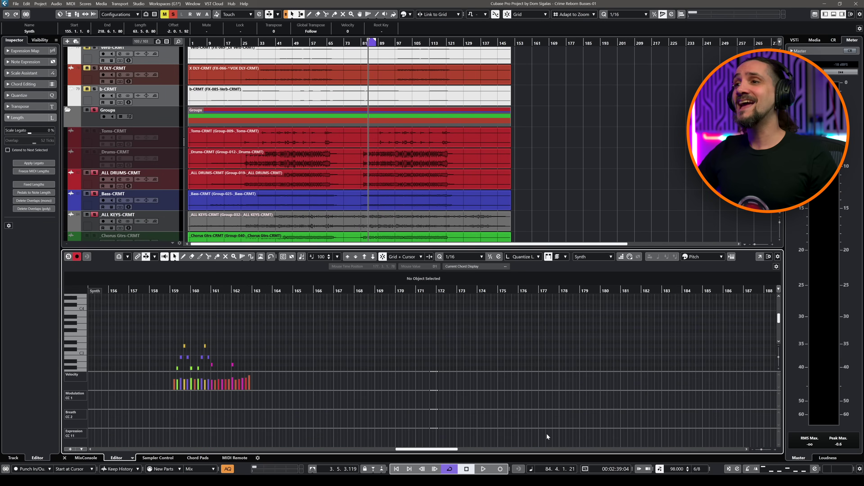
{"action": "left_click_drag", "start_coordinate": [456, 449], "coordinate": [529, 455]}
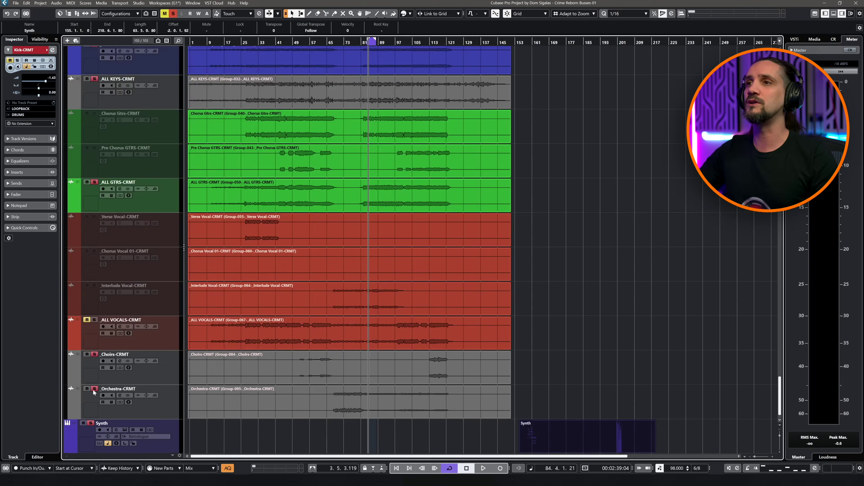
- Trim the ALL VOCALS-CRMT event's end at bar 123 and its start at bar 10
{"action": "key", "text": "shift+h"}
{"action": "key", "text": "shift+h"}
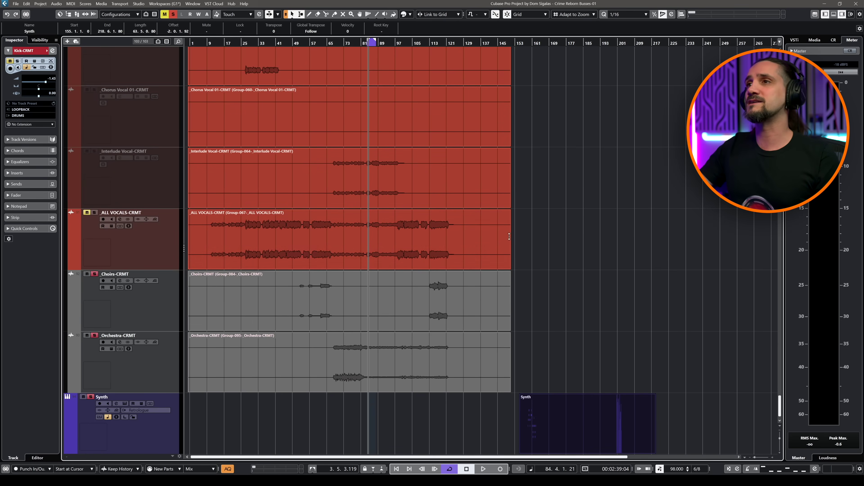
{"action": "left_click", "coordinate": [456, 235]}
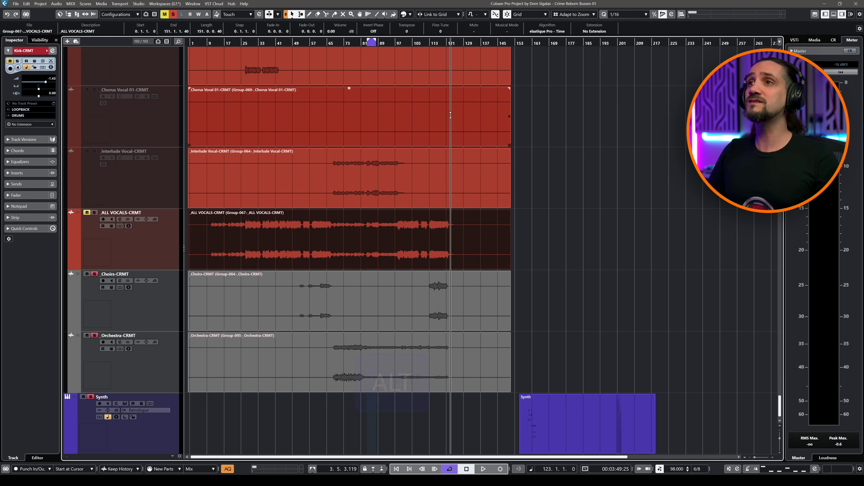
{"action": "key", "text": "alt+bracketright"}
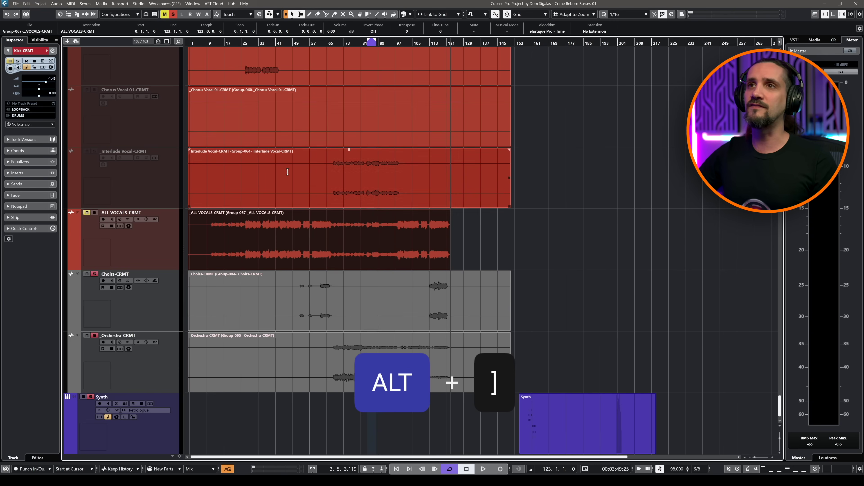
{"action": "left_click", "coordinate": [210, 43]}
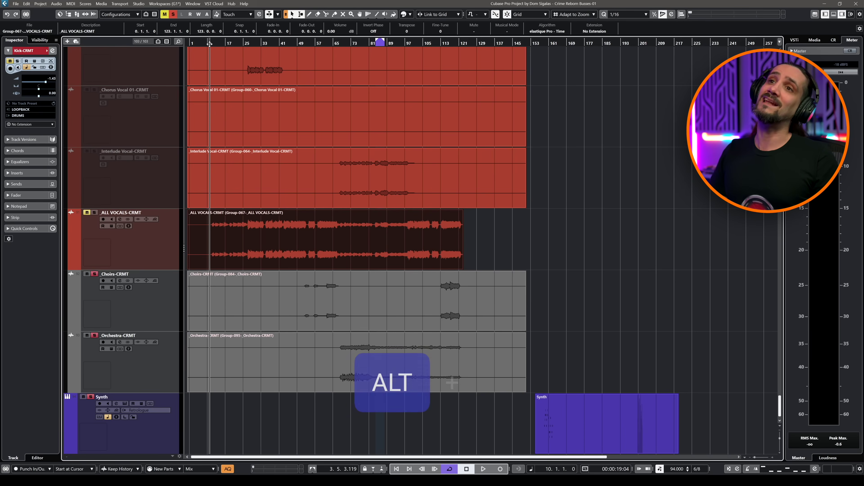
{"action": "key", "text": "alt+bracketleft"}
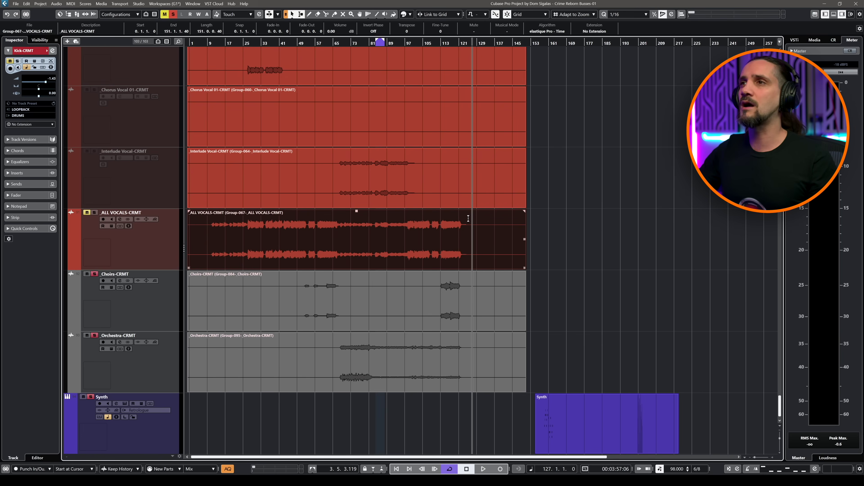
- Trim away the silence in the ALL VOCALS-CRMT event after bar 123 and before position 9.6.2.119
{"action": "left_click", "coordinate": [466, 217]}
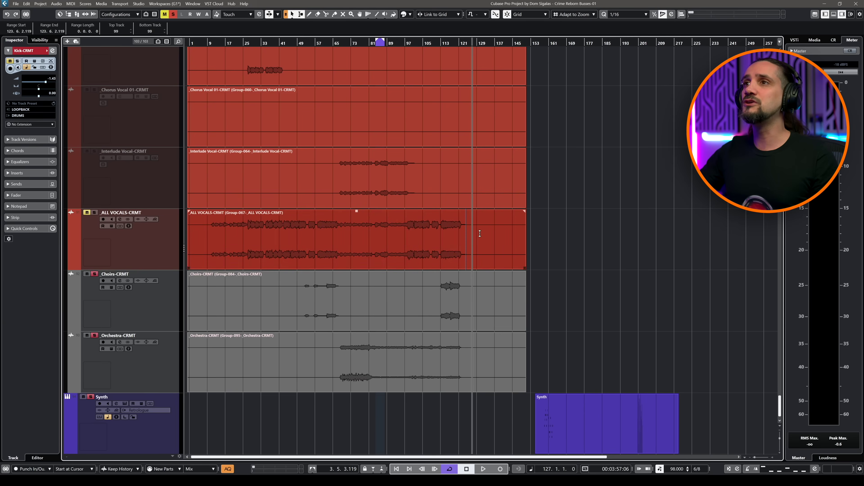
{"action": "left_click", "coordinate": [491, 220]}
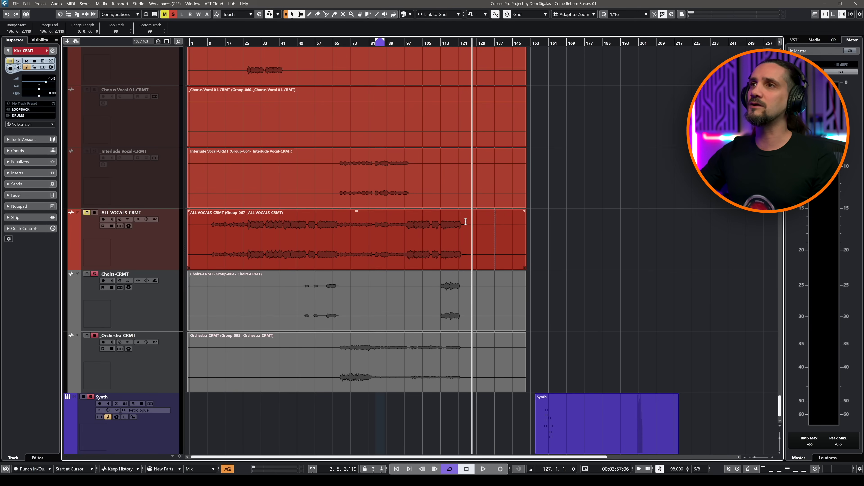
{"action": "left_click", "coordinate": [347, 219]}
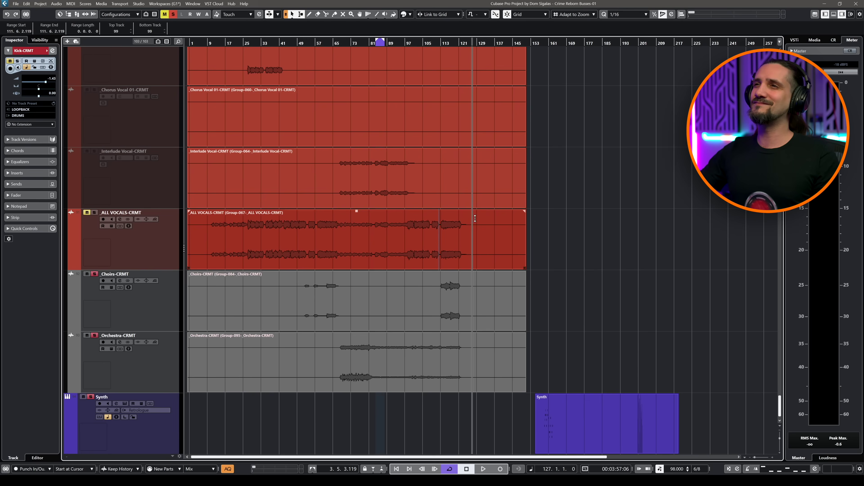
{"action": "left_click", "coordinate": [467, 217]}
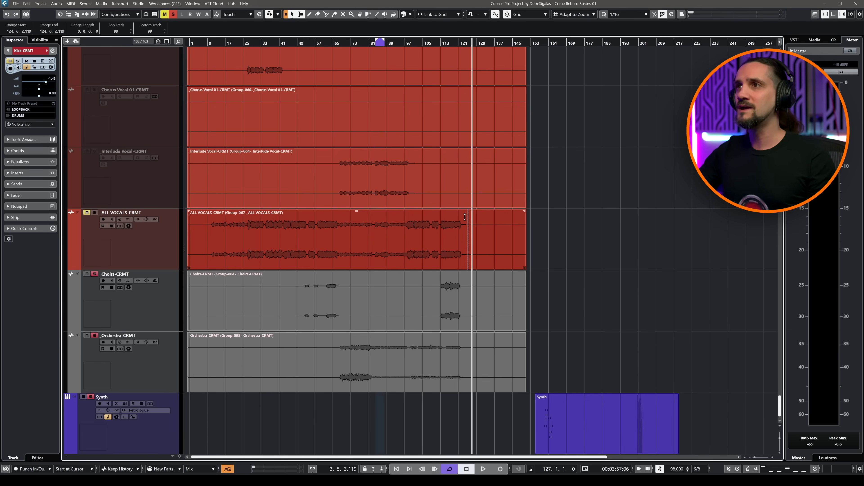
{"action": "left_click", "coordinate": [464, 218]}
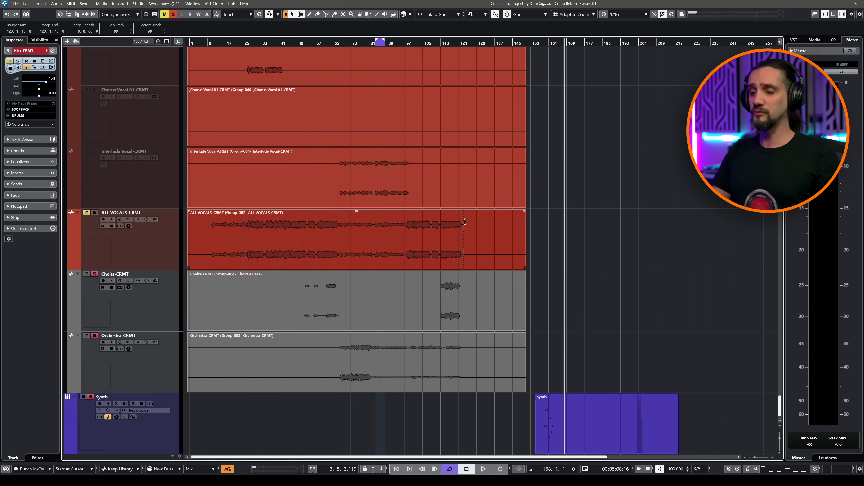
{"action": "key", "text": "d"}
{"action": "left_click", "coordinate": [219, 227]}
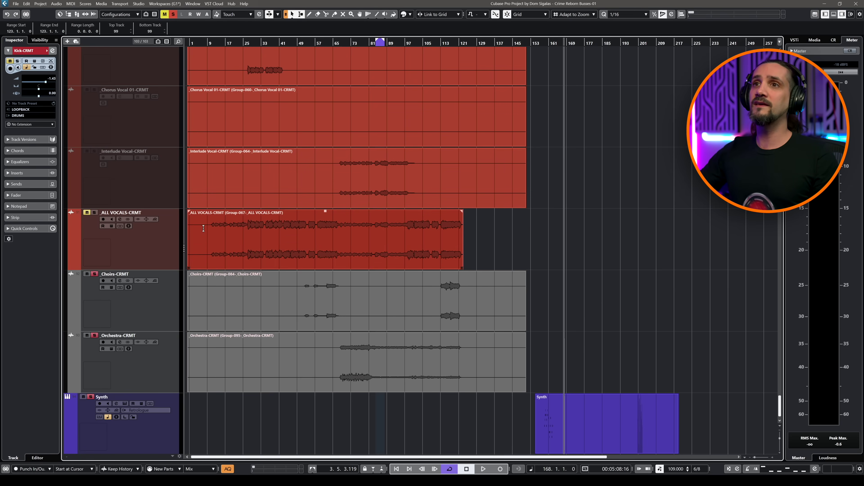
{"action": "left_click", "coordinate": [210, 229]}
{"action": "key", "text": "a"}
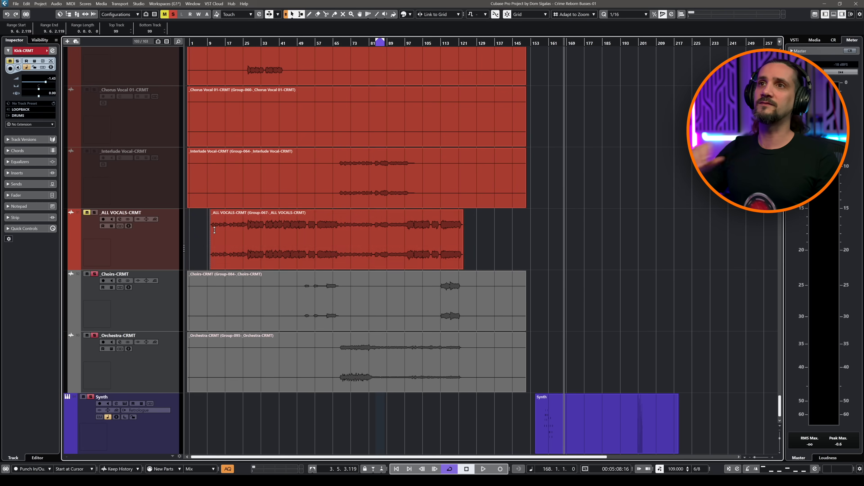
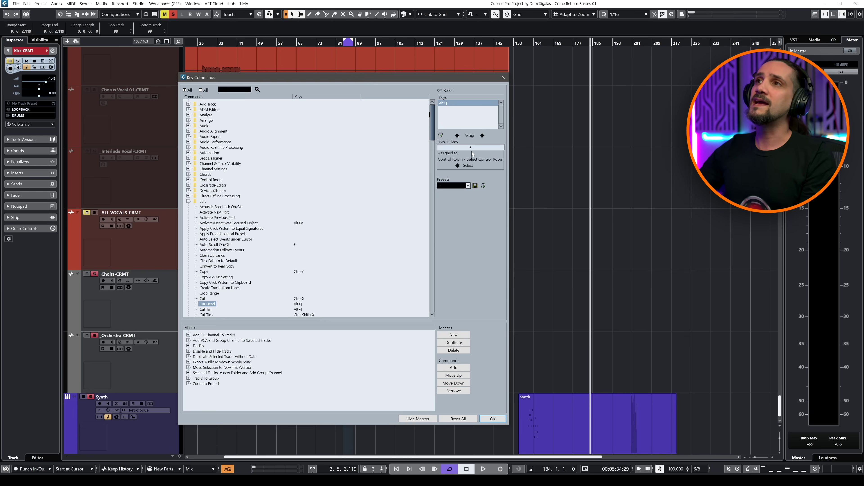
- Close the key commands settings and switch the Control Room's monitoring source to C 1
{"action": "left_click", "coordinate": [503, 78]}
{"action": "left_click", "coordinate": [833, 39]}
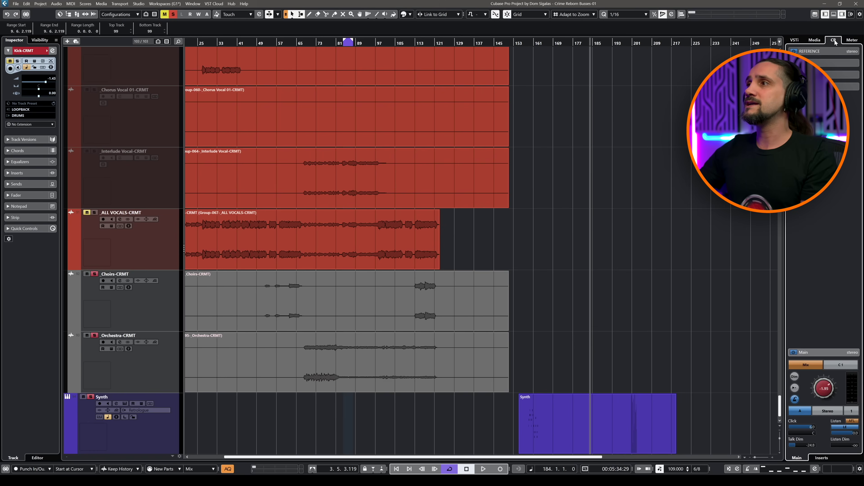
{"action": "left_click", "coordinate": [838, 366]}
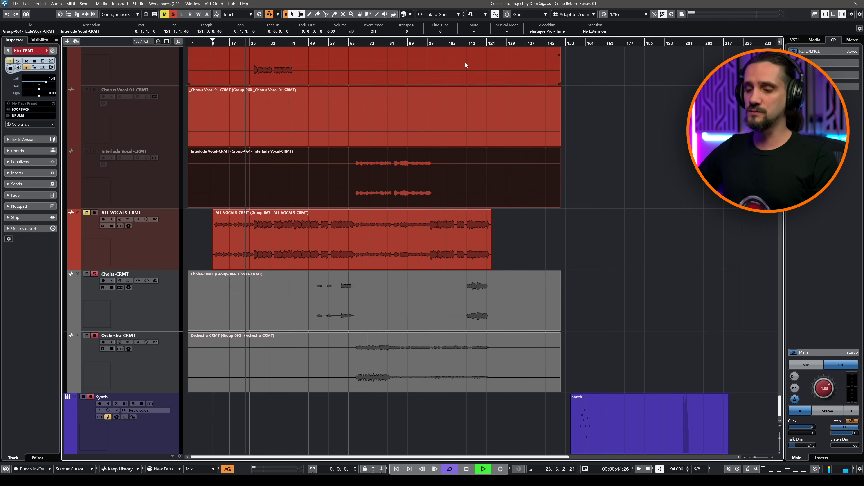
- Shorten the Interlude Vocal-CRMT event so that it ends at 147.6.2.119 while the project plays
{"action": "left_click_drag", "start_coordinate": [332, 199], "coordinate": [348, 200]}
{"action": "left_click_drag", "start_coordinate": [348, 201], "coordinate": [350, 201]}
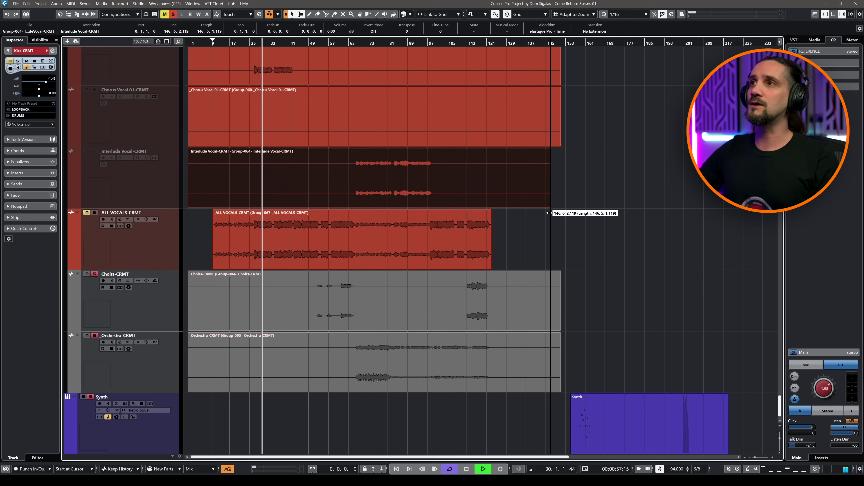
{"action": "mouse_move", "coordinate": [549, 205]}
{"action": "left_mouse_down"}
{"action": "mouse_move", "coordinate": [526, 209]}
{"action": "mouse_move", "coordinate": [553, 211]}
{"action": "left_mouse_up"}
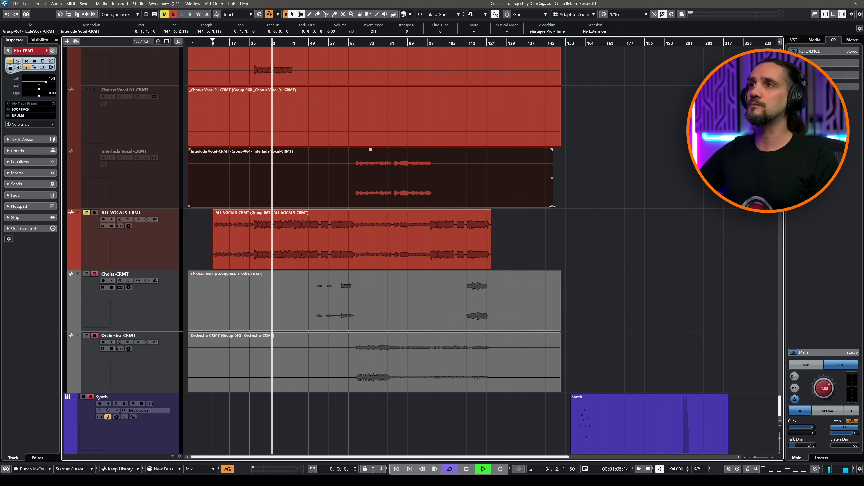
- Try to shorten the Interlude Vocal-CRMT event further and undo the changes
{"action": "left_click_drag", "start_coordinate": [552, 206], "coordinate": [448, 231]}
{"action": "left_click_drag", "start_coordinate": [308, 202], "coordinate": [381, 198]}
{"action": "key", "text": "ctrl+z"}
{"action": "key", "text": "ctrl+z"}
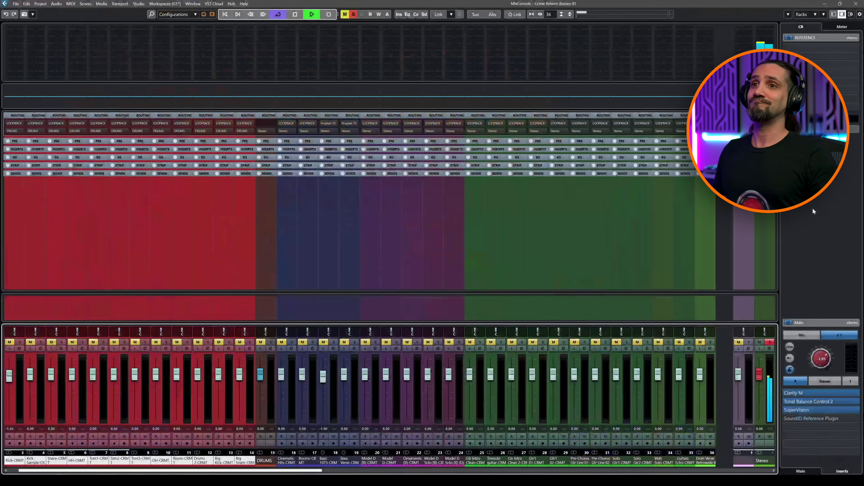
- View the MixConsole and return to the Project window
{"action": "key", "text": "F3"}
{"action": "key", "text": "F3"}
{"action": "key", "text": "F3"}
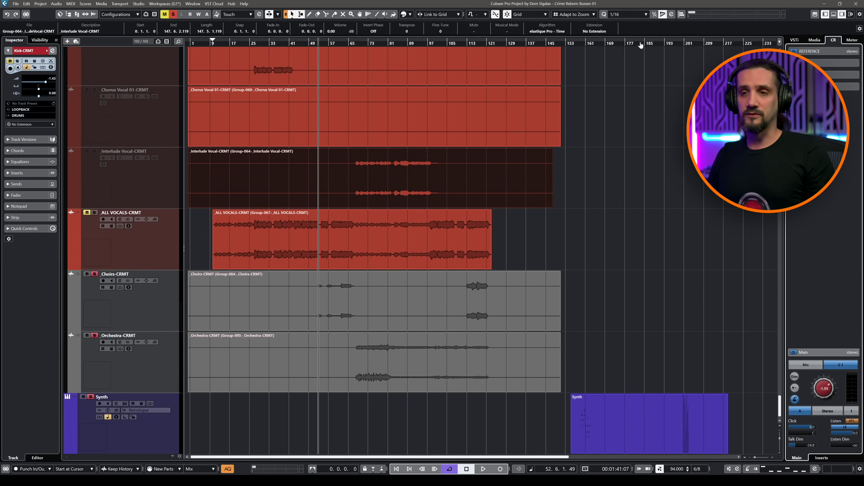
- Bring up the Export Audio Mixdown settings and close them without exporting
{"action": "key", "text": "ctrl+shift+e"}
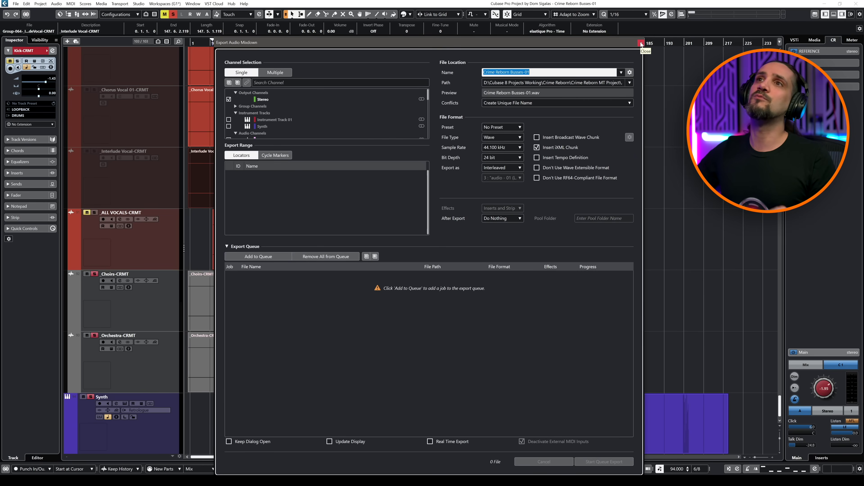
{"action": "left_click", "coordinate": [641, 42]}
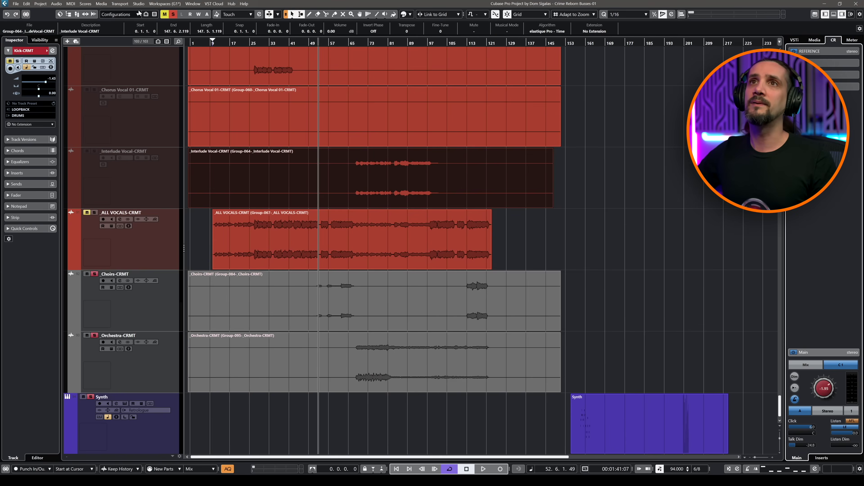
{"action": "left_click", "coordinate": [30, 4]}
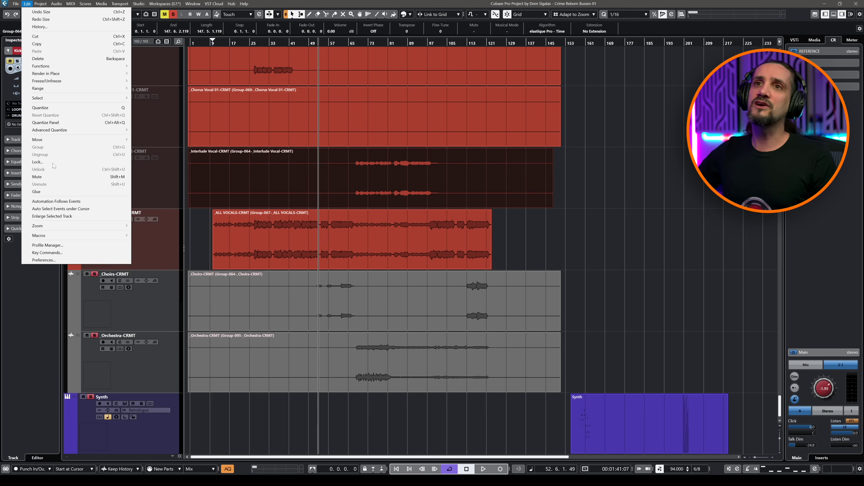
{"action": "left_click", "coordinate": [80, 258]}
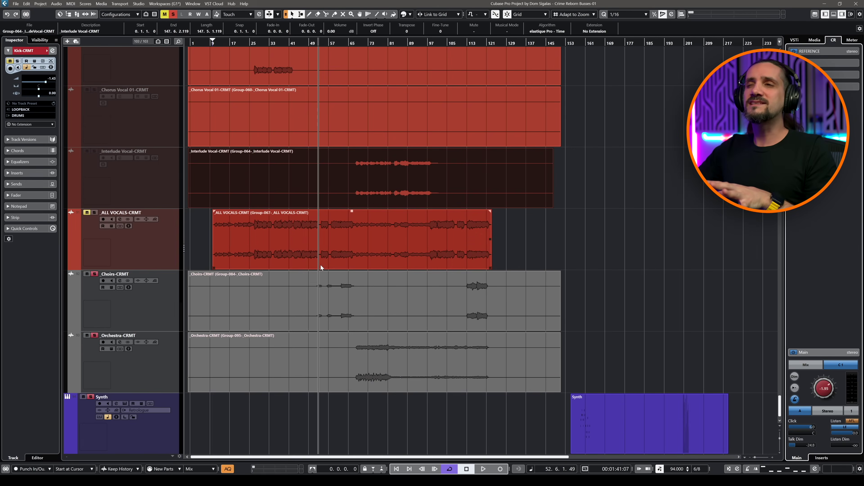
- Bring up the Render Selection settings for the Orchestra-CRMT event and close them without rendering
{"action": "left_click", "coordinate": [320, 265]}
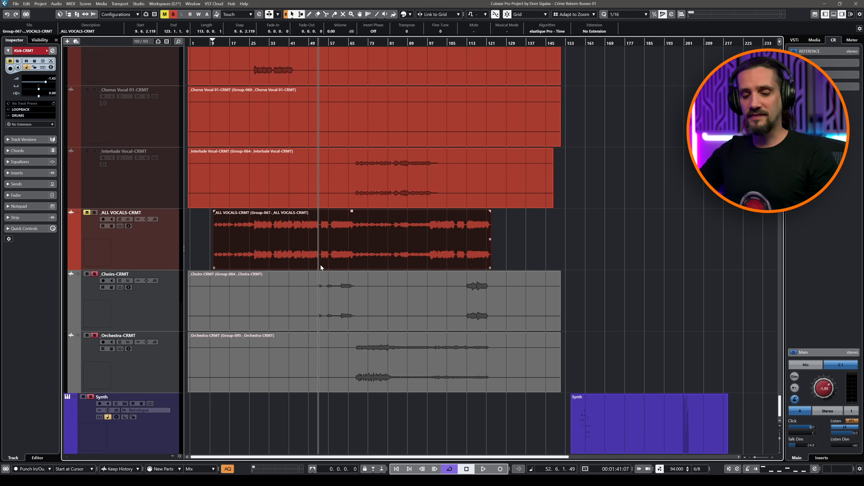
{"action": "left_click", "coordinate": [417, 364]}
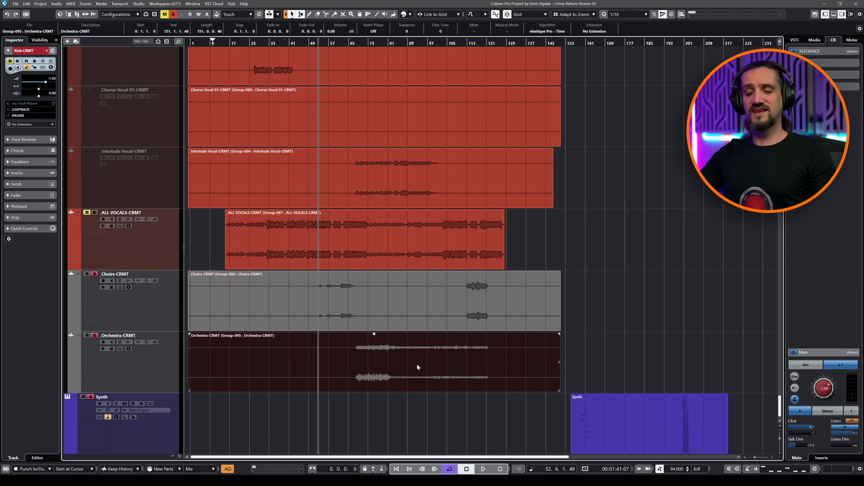
{"action": "key", "text": "ctrl+r"}
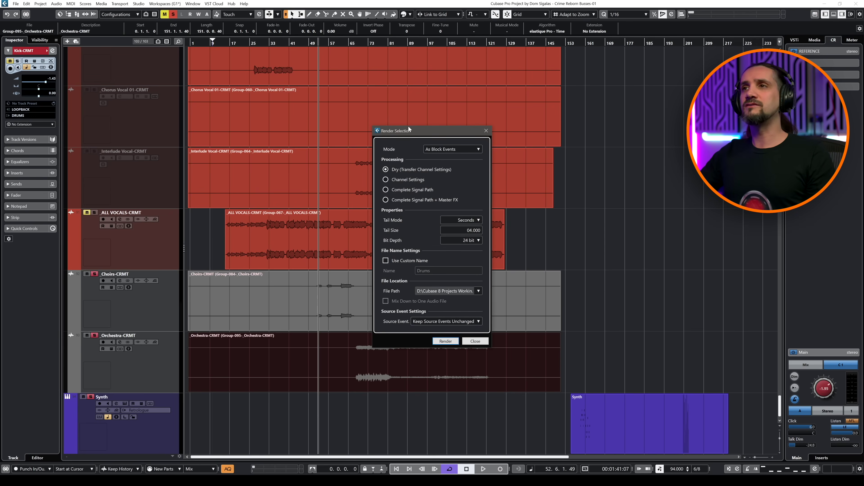
{"action": "left_click", "coordinate": [485, 132]}
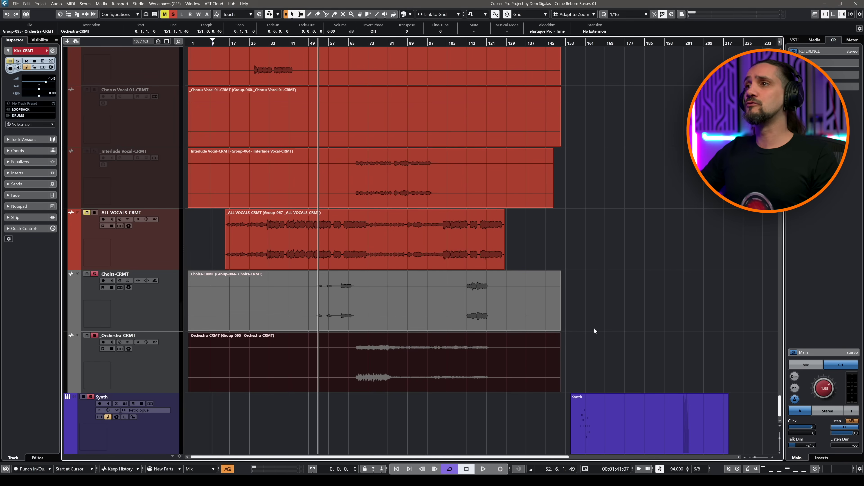
- Switch the Control Room's monitoring source to Mix
{"action": "left_click", "coordinate": [601, 361]}
{"action": "left_click", "coordinate": [791, 366]}
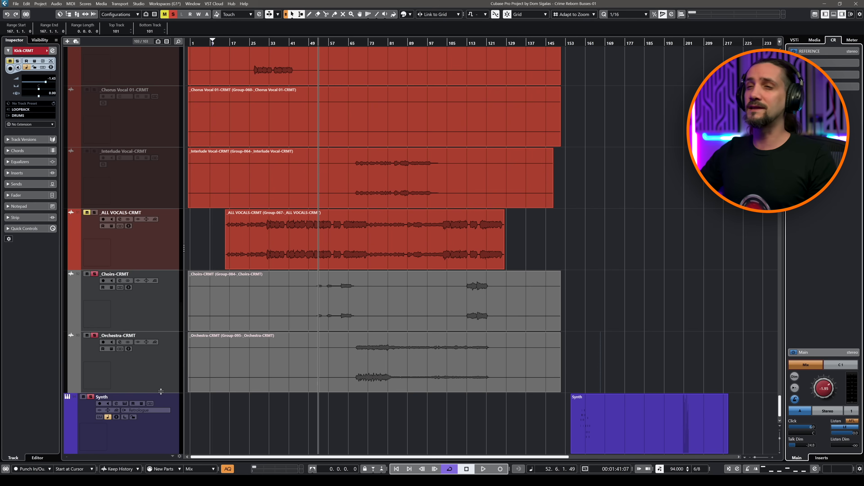
- Bring up the Render Tracks settings for the Orchestra-CRMT track and close them without rendering
{"action": "left_click", "coordinate": [165, 373]}
{"action": "left_click", "coordinate": [344, 441]}
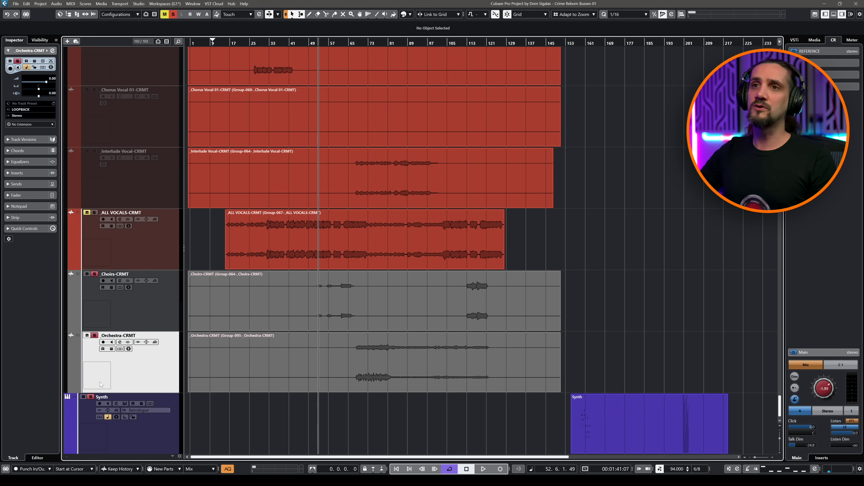
{"action": "key", "text": "ctrl+shift+r"}
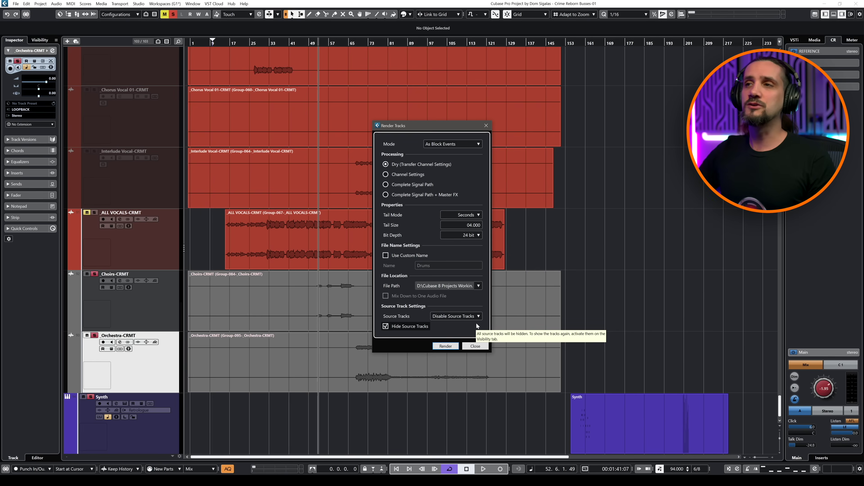
{"action": "left_click", "coordinate": [476, 346]}
- Mute and unmute the Choirs-CRMT, ALL VOCALS-CRMT and Orchestra-CRMT events one after another
{"action": "left_click", "coordinate": [445, 322]}
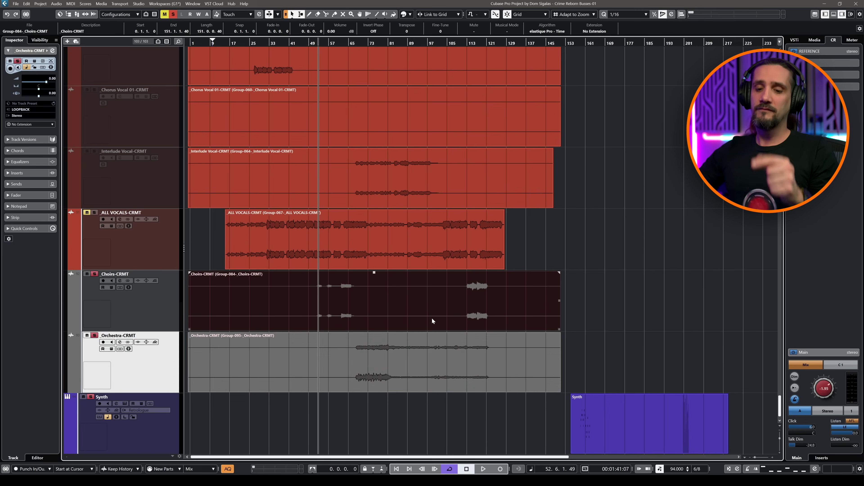
{"action": "key", "text": "v"}
{"action": "key", "text": "v"}
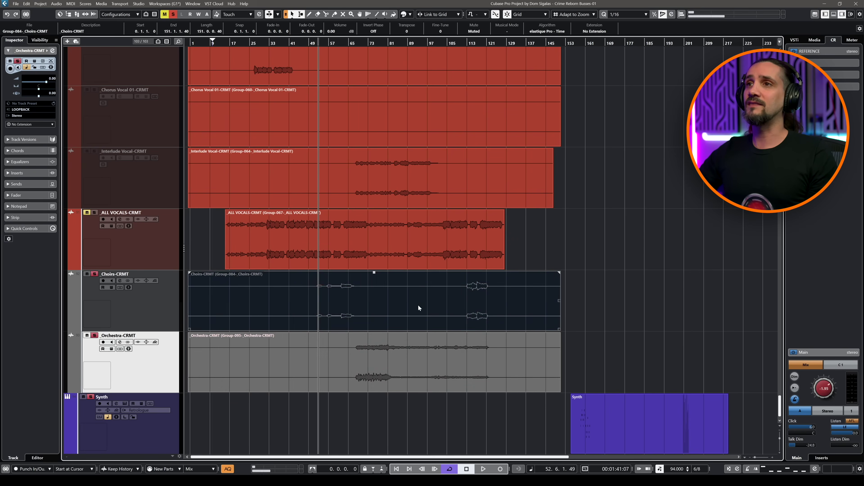
{"action": "key", "text": "v"}
{"action": "left_click", "coordinate": [410, 255]}
{"action": "key", "text": "v"}
{"action": "key", "text": "v"}
{"action": "left_click", "coordinate": [414, 318]}
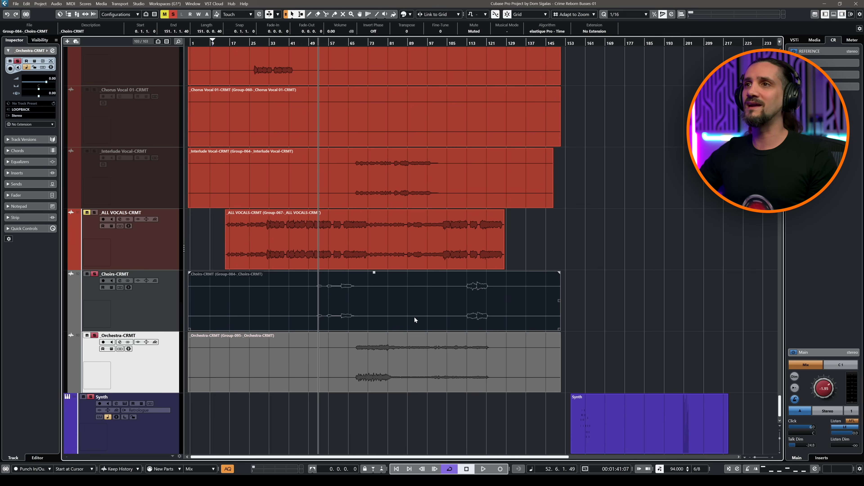
{"action": "key", "text": "v"}
{"action": "left_click", "coordinate": [415, 384]}
{"action": "key", "text": "v"}
{"action": "key", "text": "v"}
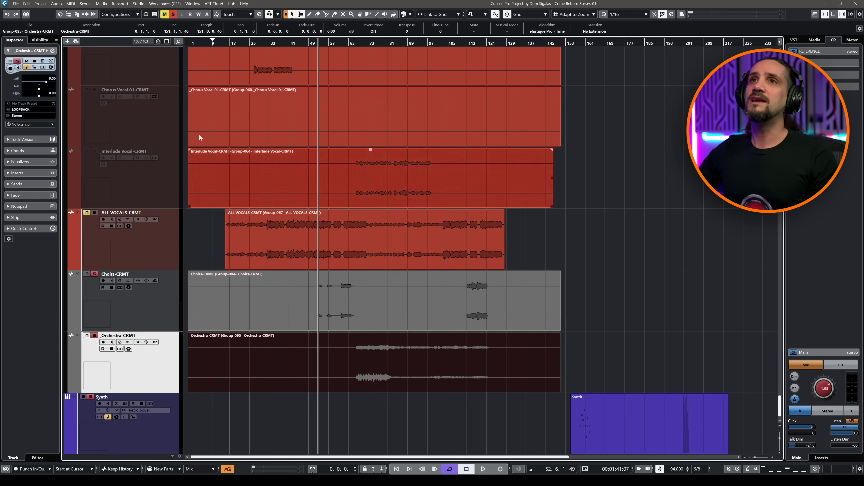
- Check in the key commands settings which commands the V and W keys are assigned to
{"action": "left_click", "coordinate": [26, 4]}
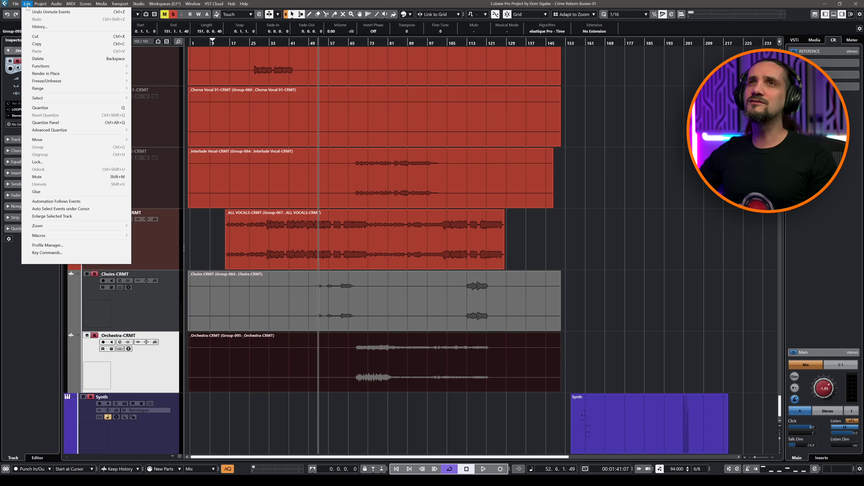
{"action": "left_click", "coordinate": [88, 252]}
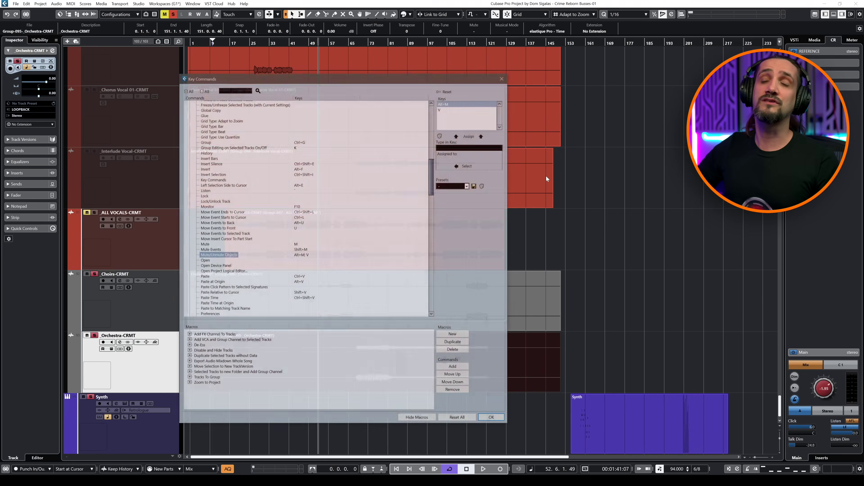
{"action": "left_click", "coordinate": [479, 148]}
{"action": "key", "text": "v"}
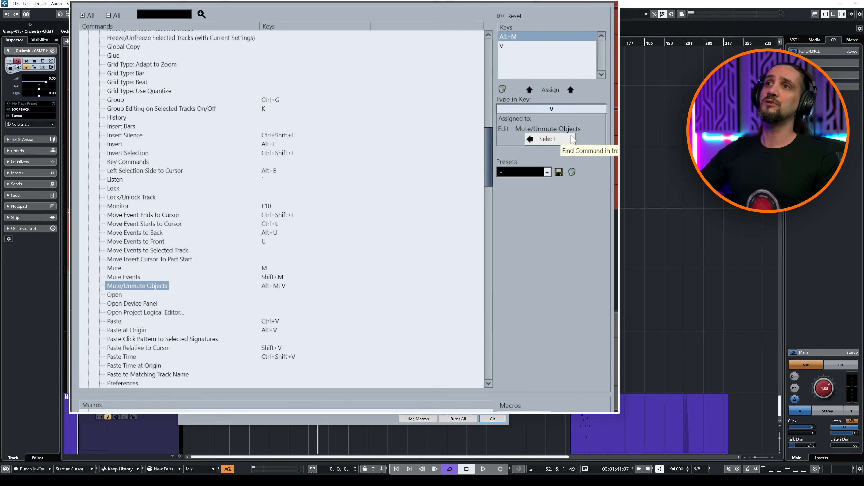
{"action": "left_click", "coordinate": [477, 144]}
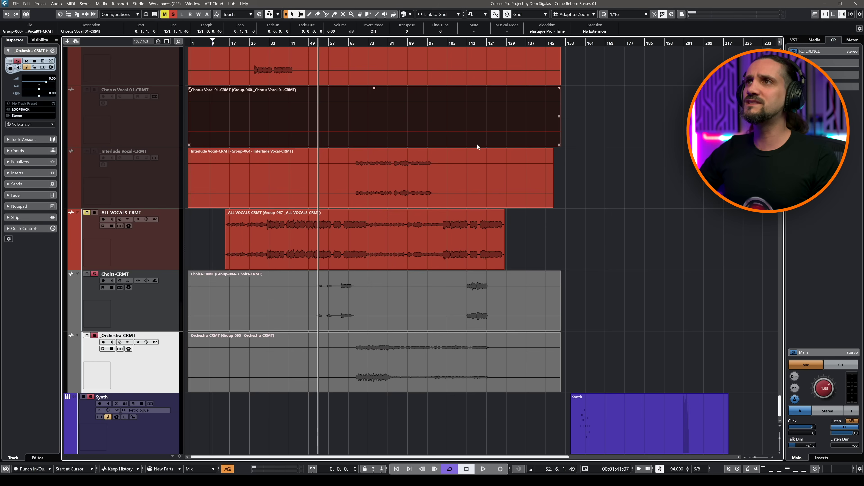
{"action": "left_click", "coordinate": [470, 200]}
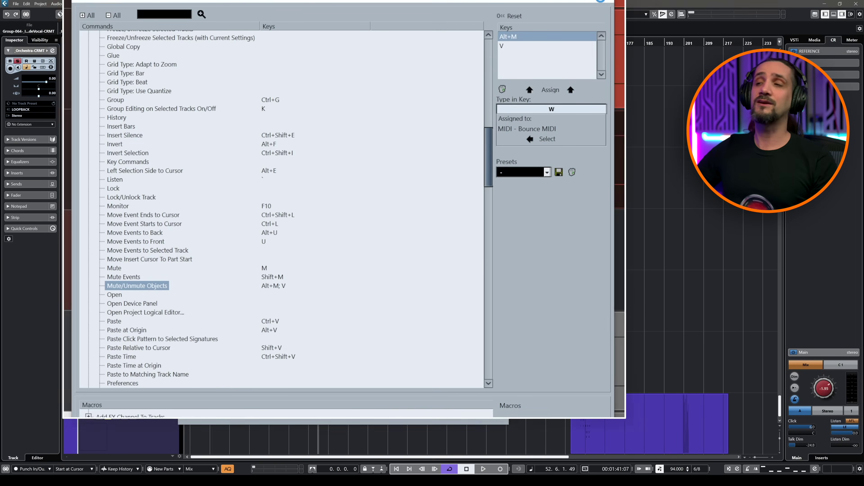
{"action": "left_click", "coordinate": [493, 419]}
- Delete two ranges from the Synth part, about bars 164 to 172 and about bars 176 to 185
{"action": "left_click_drag", "start_coordinate": [597, 420], "coordinate": [648, 423]}
{"action": "key", "text": "Delete"}
{"action": "key", "text": "Delete"}
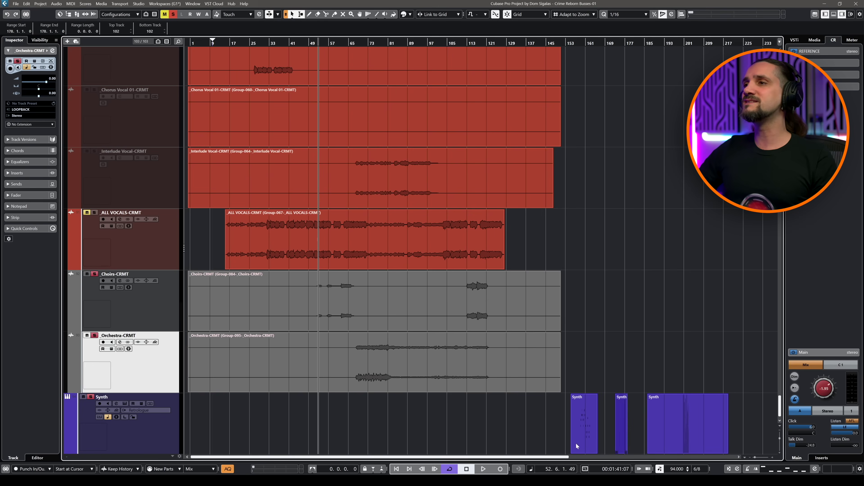
- Try joining the three Synth parts one after another with the Glue tool, and undo both joins
{"action": "left_click_drag", "start_coordinate": [562, 434], "coordinate": [661, 430]}
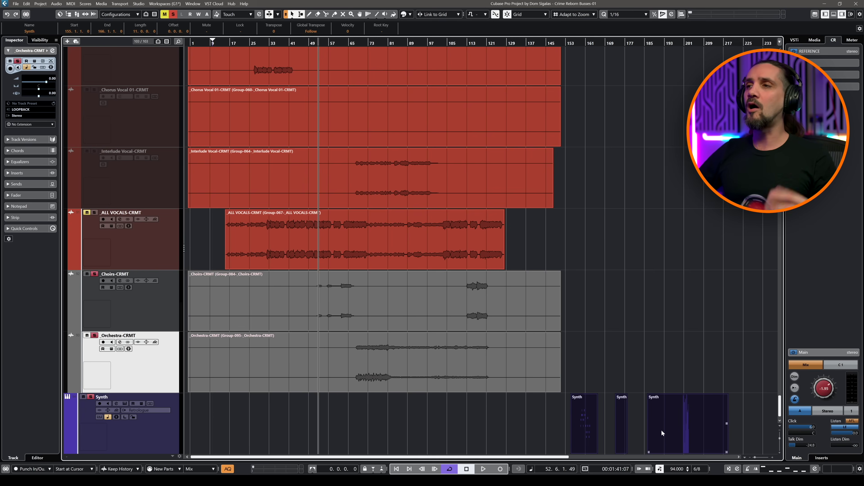
{"action": "left_click", "coordinate": [636, 431]}
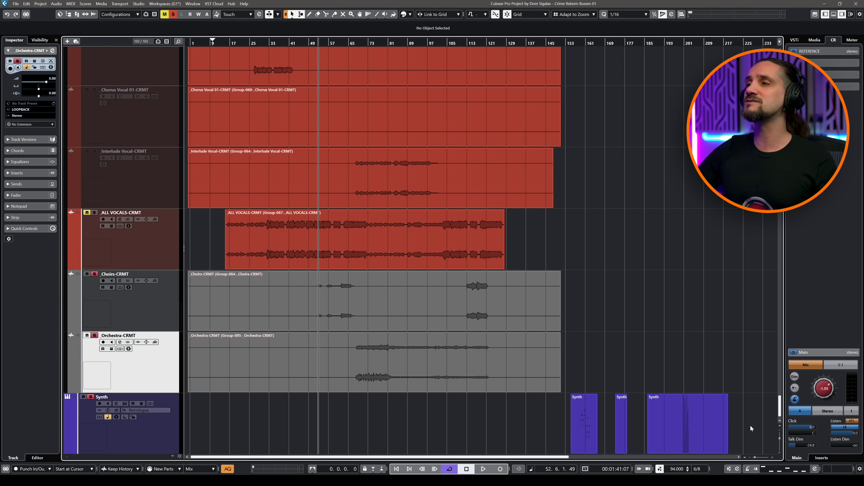
{"action": "left_click", "coordinate": [334, 14]}
{"action": "left_click", "coordinate": [583, 434]}
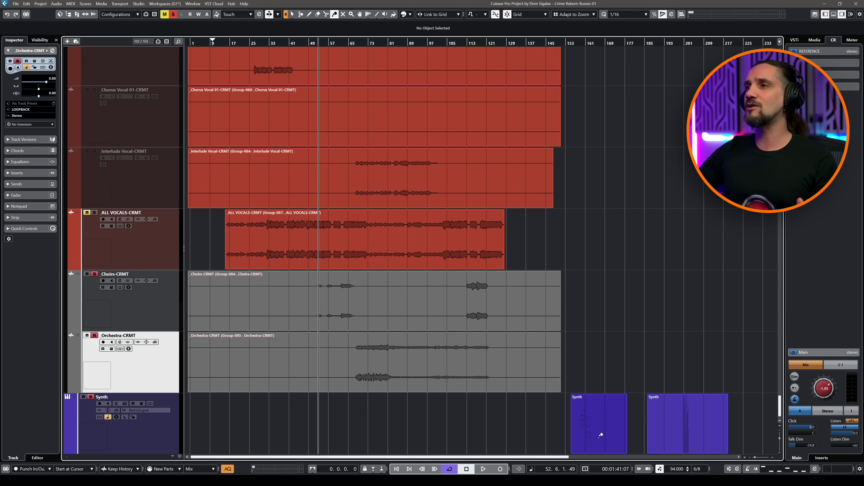
{"action": "left_click", "coordinate": [599, 436]}
{"action": "key", "text": "ctrl+z"}
{"action": "key", "text": "ctrl+z"}
- Select all three Synth parts and glue them into a single part in one go
{"action": "key", "text": "1"}
{"action": "left_click_drag", "start_coordinate": [763, 431], "coordinate": [482, 424]}
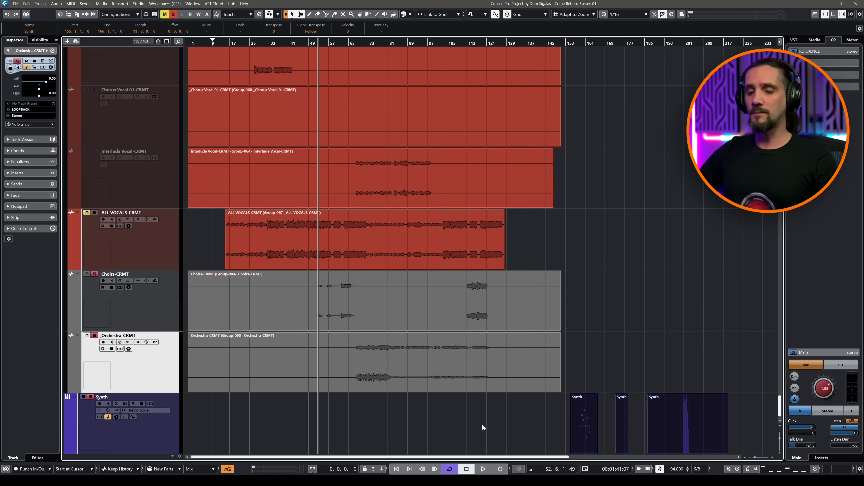
{"action": "key", "text": "ctrl+g"}
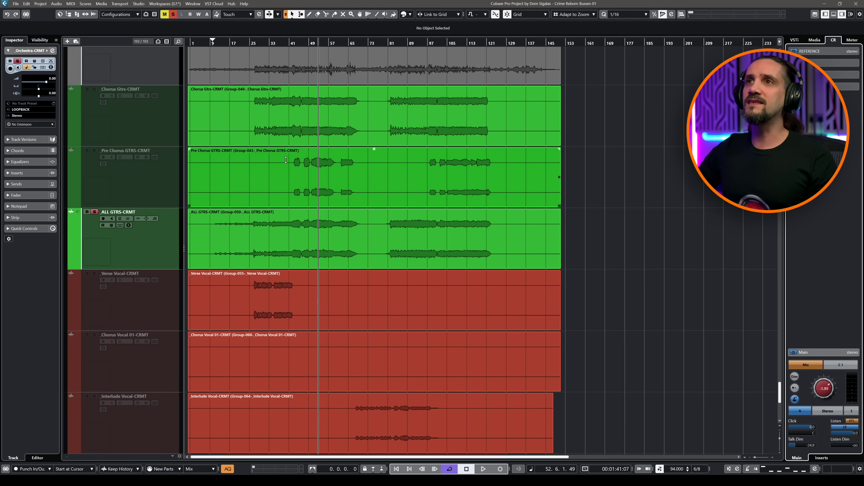
- Select about bars 43 to 53 of the Pre Chorus GTRS-CRMT event, zoom to that range and undo the zoom
{"action": "left_click_drag", "start_coordinate": [294, 165], "coordinate": [320, 168]}
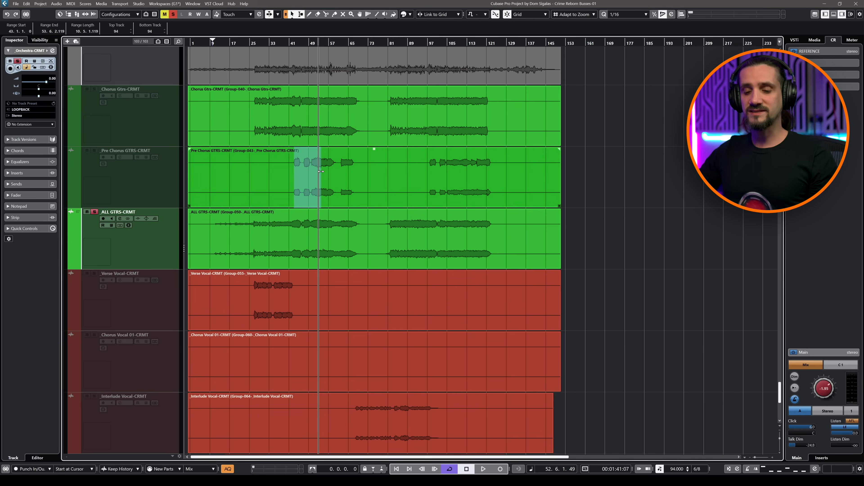
{"action": "key", "text": "alt+s"}
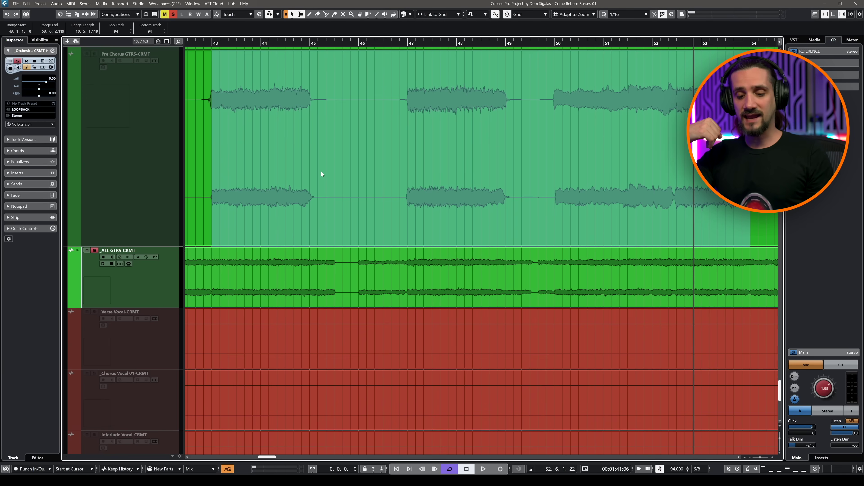
{"action": "key", "text": "alt+z"}
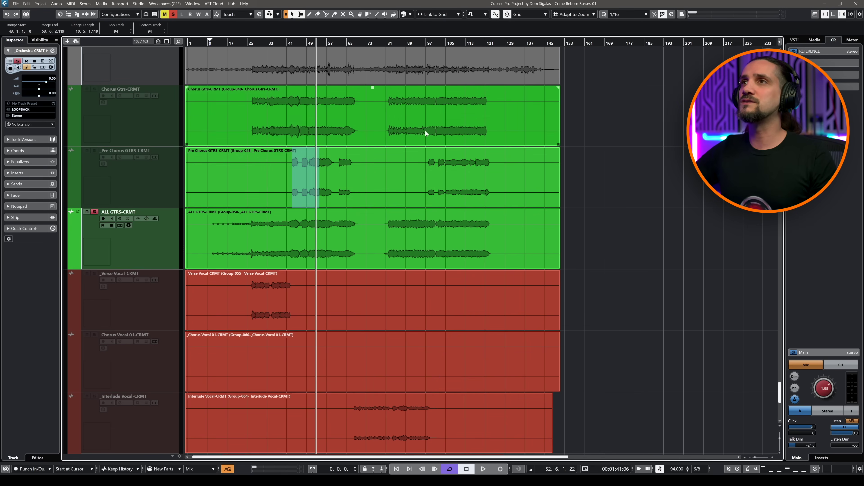
- Zoom to bars 82 to 91 of the Chorus Gtrs-CRMT event and back, and look up the Alt+S assignment in the key commands settings
{"action": "left_click_drag", "start_coordinate": [388, 103], "coordinate": [413, 119]}
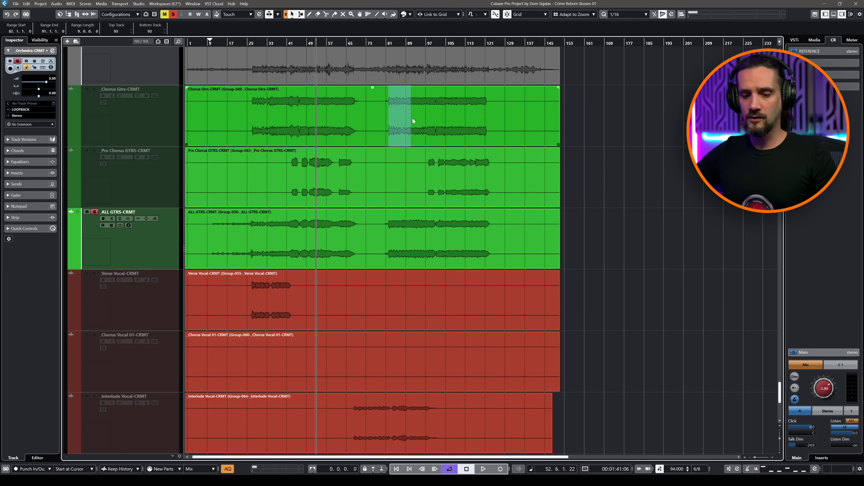
{"action": "key", "text": "alt+z"}
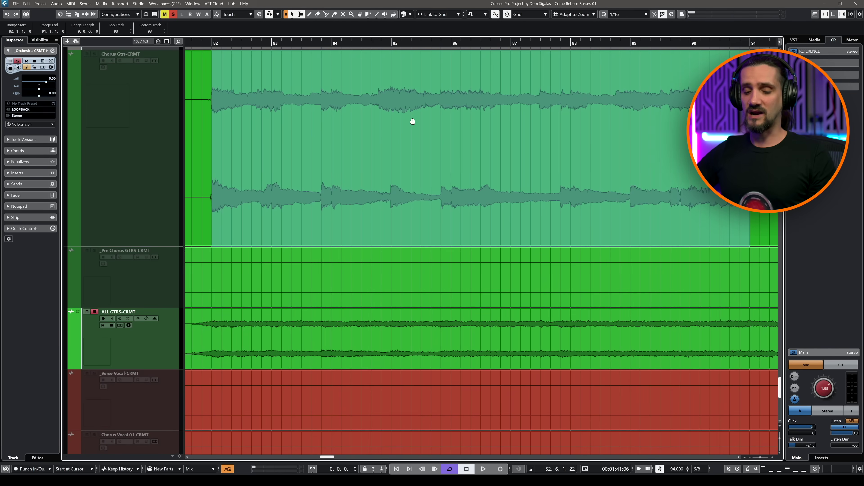
{"action": "key", "text": "alt+z"}
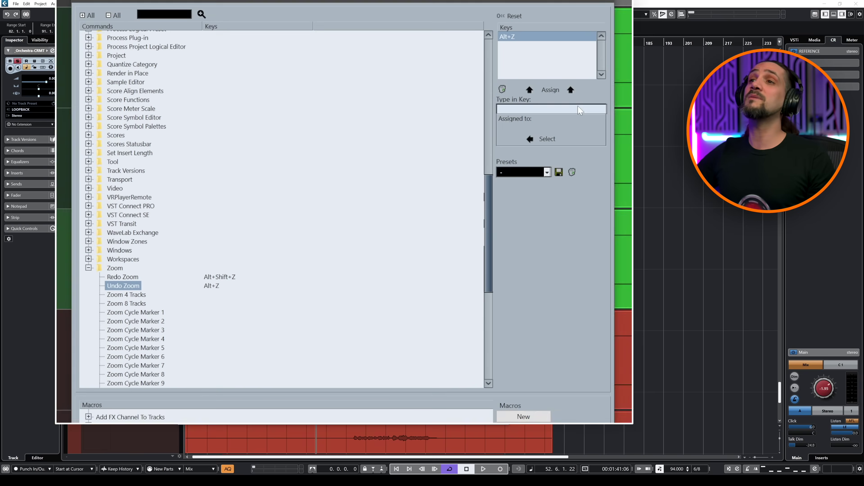
{"action": "key", "text": "alt+s"}
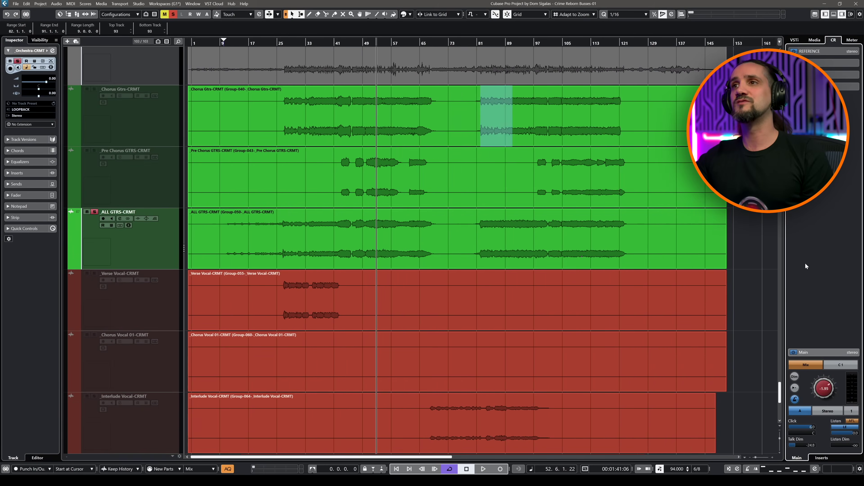
- Zoom in horizontally around the project cursor to about bars 34 to 71
{"action": "key", "text": "h"}
{"action": "key", "text": "h"}
{"action": "key", "text": "h"}
{"action": "key", "text": "h"}
{"action": "key", "text": "h"}
{"action": "key", "text": "h"}
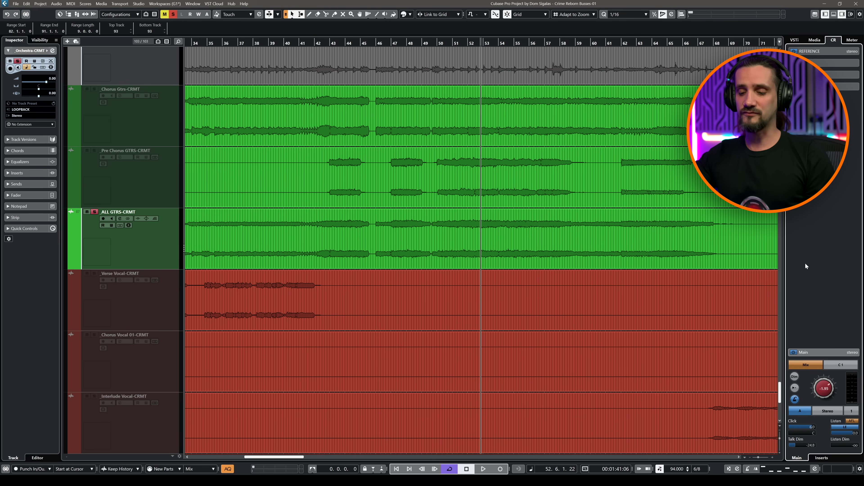
- Zoom out vertically until the whole track list down to the Synth track fits in view
{"action": "key", "text": "shift+g"}
{"action": "key", "text": "shift+g"}
{"action": "key", "text": "shift+g"}
{"action": "key", "text": "shift+g"}
{"action": "key", "text": "shift+g"}
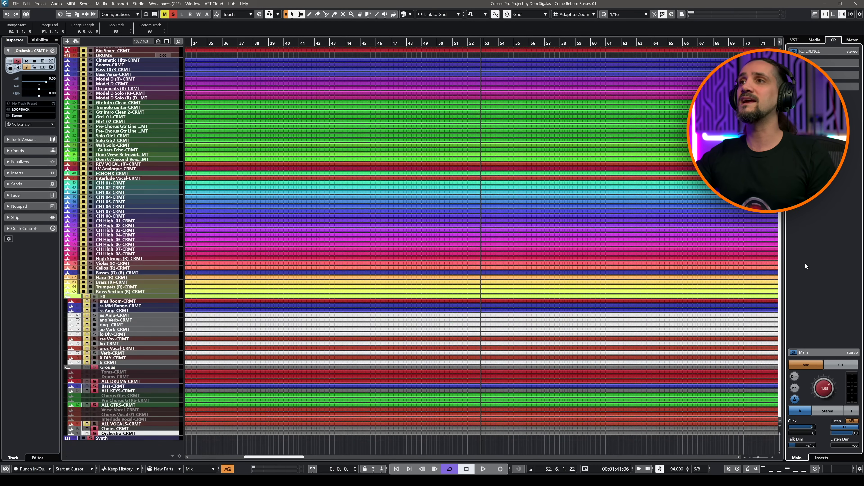
- Zoom in vertically to enlarge the tracks around Orchestra-CRMT, and zoom out one level horizontally
{"action": "key", "text": "shift+h"}
{"action": "key", "text": "shift+h"}
{"action": "key", "text": "shift+h"}
{"action": "key", "text": "shift+h"}
{"action": "key", "text": "shift+h"}
{"action": "key", "text": "shift+h"}
{"action": "key", "text": "shift+h"}
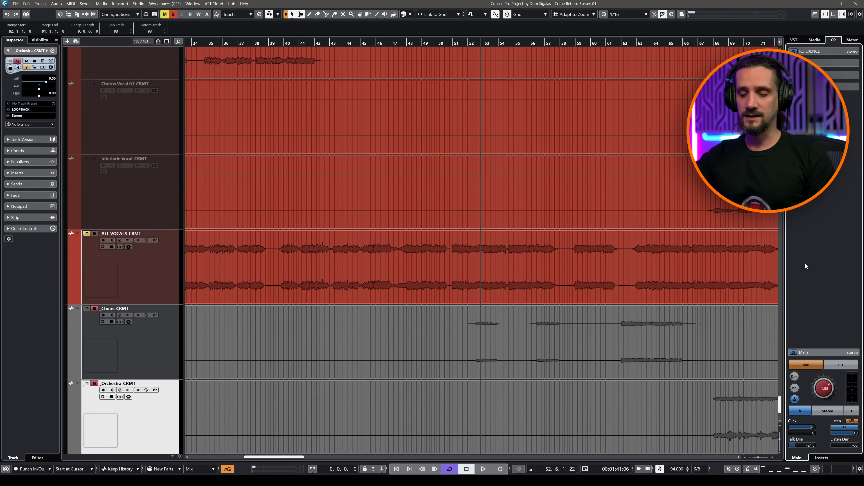
{"action": "key", "text": "g"}
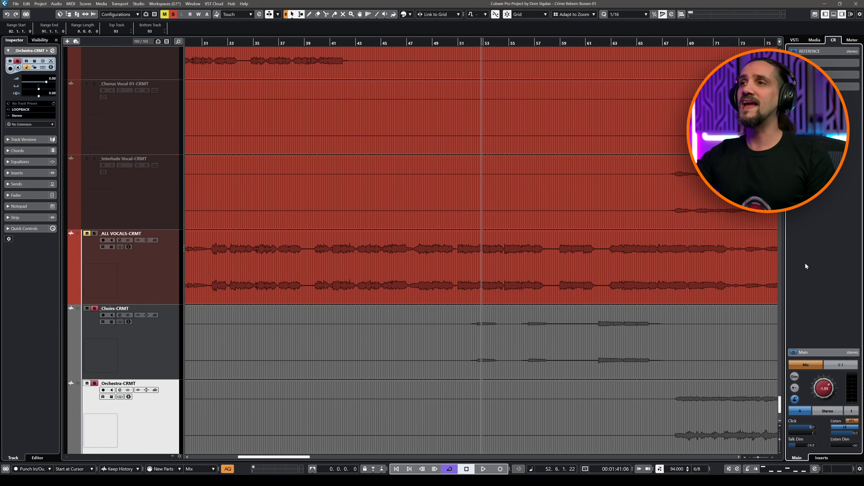
- Demonstrate the remaining zoom-in and zoom-out key commands by repeatedly zooming in and back out
{"action": "key", "text": "alt+shift+h"}
{"action": "key", "text": "alt+h"}
{"action": "key", "text": "alt+h"}
{"action": "key", "text": "alt+h"}
{"action": "key", "text": "alt+h"}
{"action": "key", "text": "alt+g"}
{"action": "key", "text": "alt+g"}
{"action": "key", "text": "alt+g"}
{"action": "key", "text": "alt+g"}
{"action": "key", "text": "alt+g"}
{"action": "key", "text": "alt+g"}
{"action": "key", "text": "alt+g"}
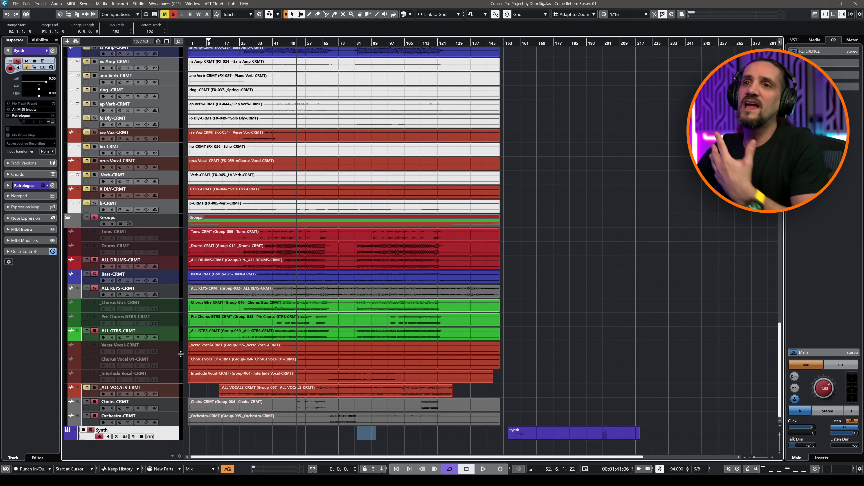
- Duplicate the ALL GTRS-CRMT track and delete the events on the copy, and undo both the deletion and the duplication
{"action": "left_click", "coordinate": [174, 337]}
{"action": "right_click", "coordinate": [175, 339]}
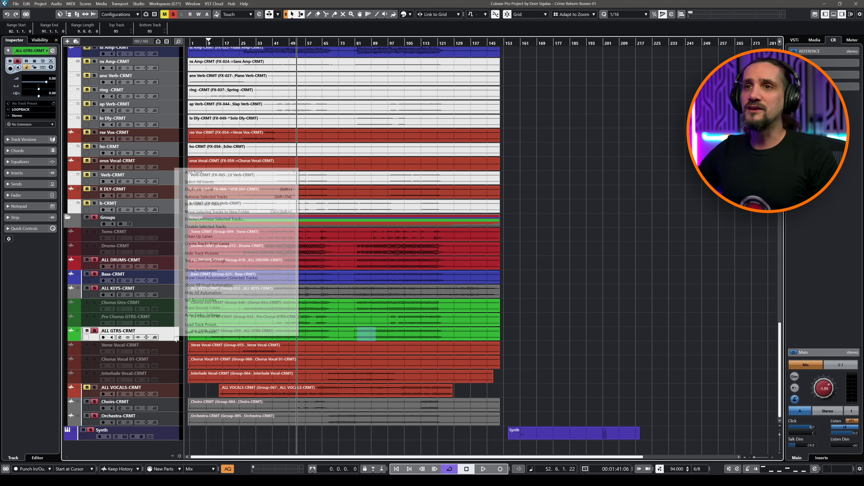
{"action": "left_click", "coordinate": [222, 189]}
{"action": "key", "text": "Delete"}
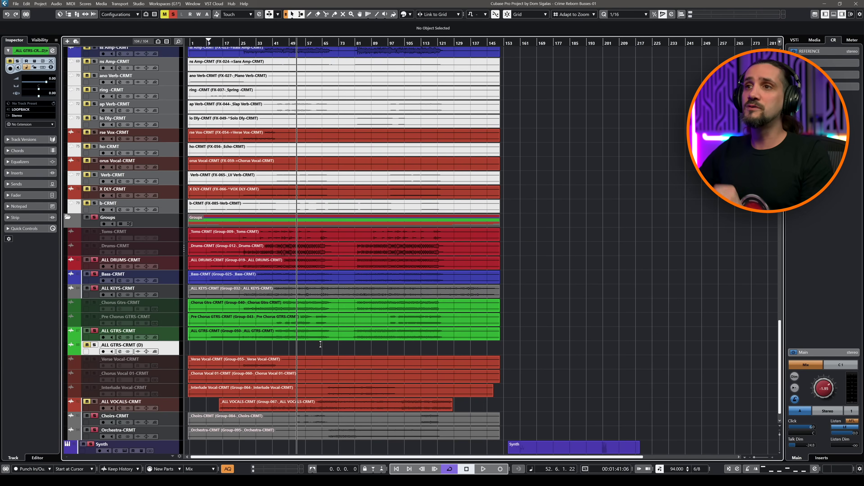
{"action": "key", "text": "ctrl+z"}
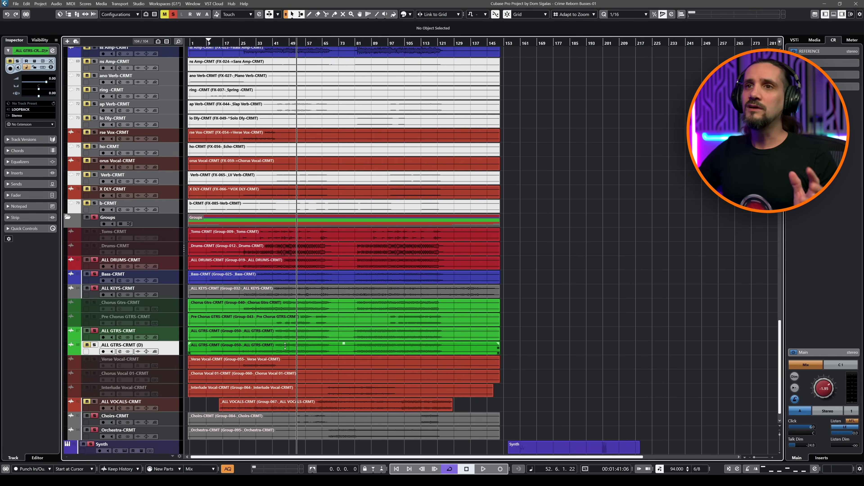
{"action": "key", "text": "ctrl+z"}
- Duplicate the ALL GTRS-CRMT track without its events by running the Duplicate Selected Tracks without Data macro
{"action": "left_click", "coordinate": [177, 328]}
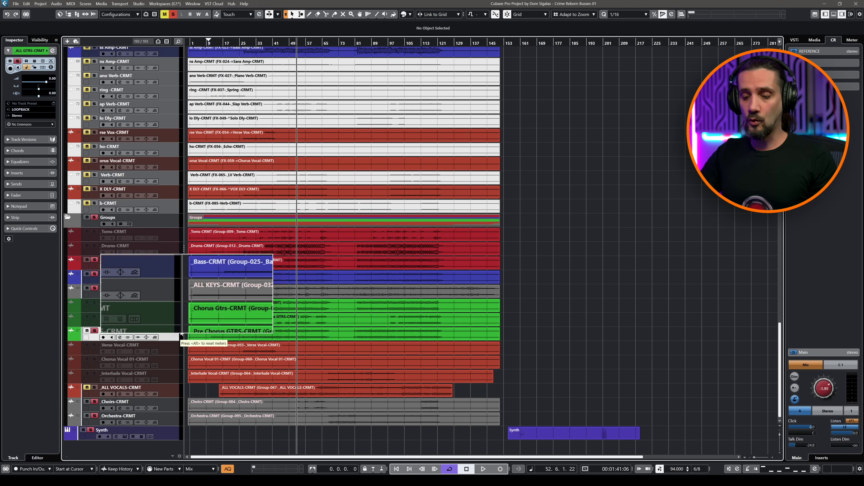
{"action": "key", "text": "ctrl+d"}
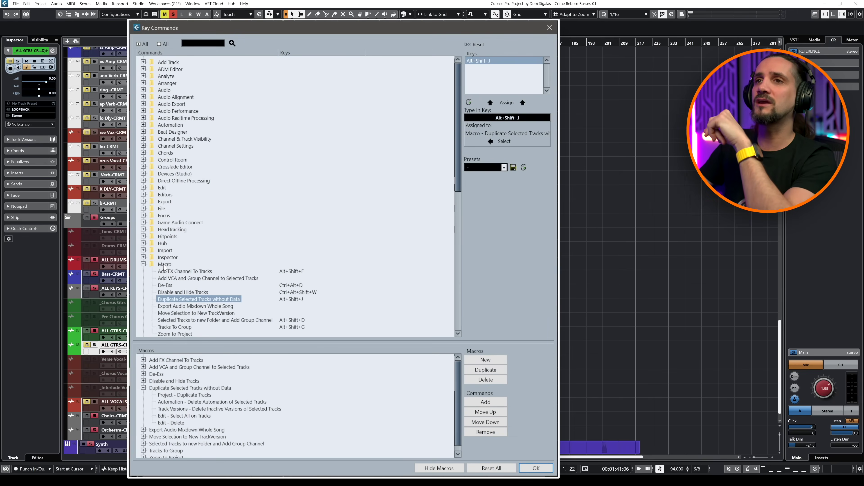
- Examine the individual commands that make up the Duplicate Selected Tracks without Data macro
{"action": "left_click", "coordinate": [168, 389]}
{"action": "left_click", "coordinate": [168, 395]}
{"action": "left_click", "coordinate": [165, 402]}
{"action": "left_click", "coordinate": [165, 409]}
{"action": "left_click", "coordinate": [169, 396]}
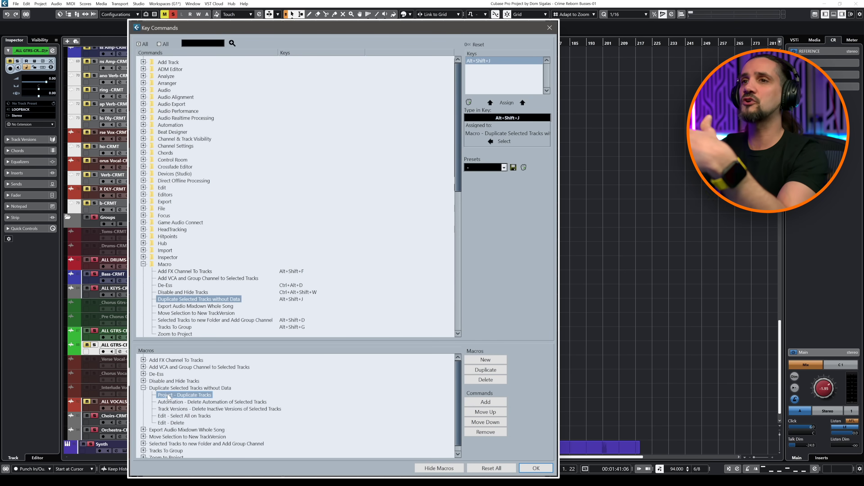
{"action": "left_click", "coordinate": [191, 416]}
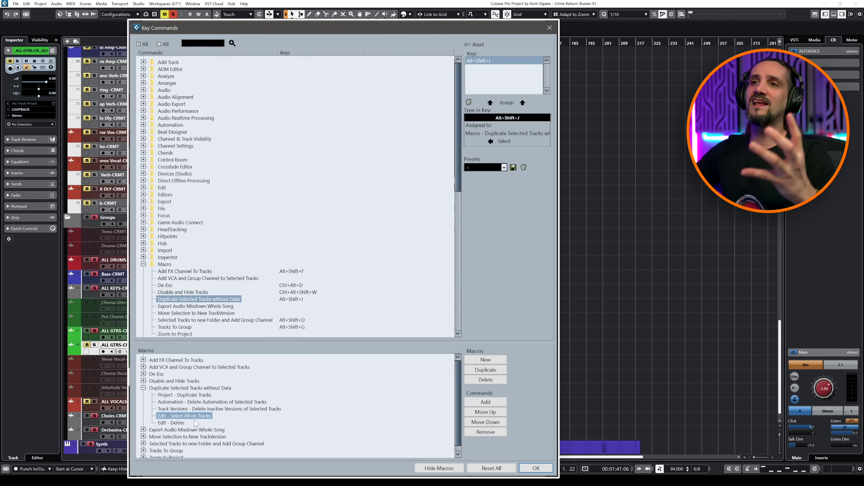
{"action": "left_click", "coordinate": [190, 423]}
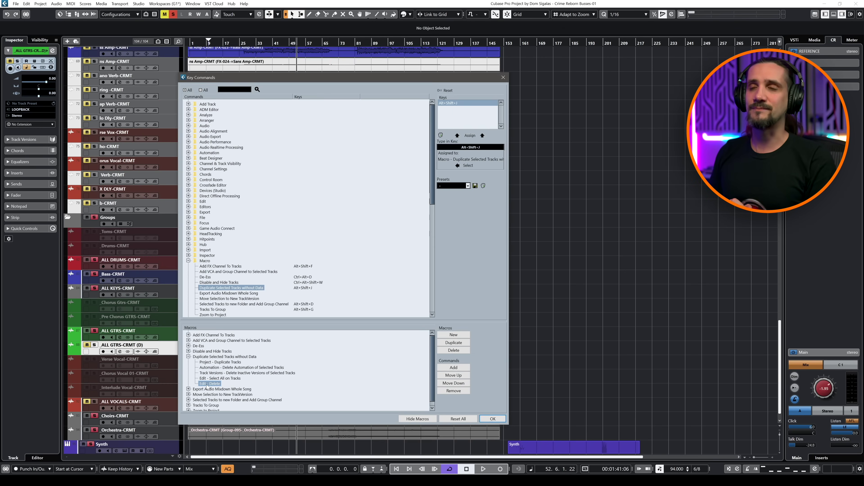